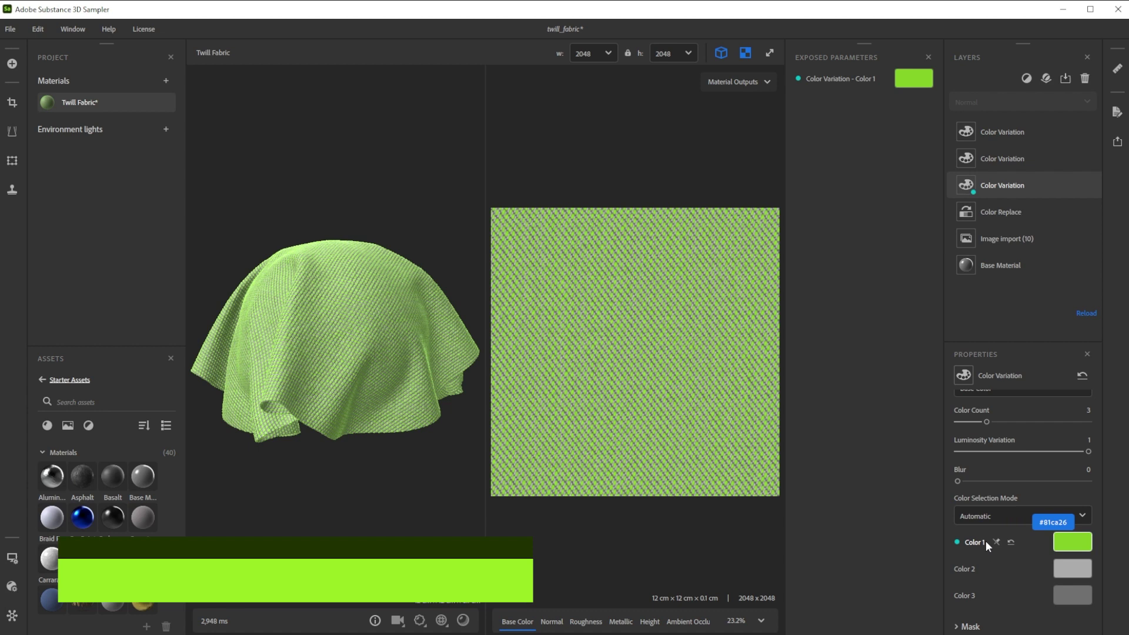
Step: Expose roughness Value 1, then preview a yellow-green Color 1, Roughness 1 near 0.12, and a deeper green first colour
left_click(1005, 158)
left_click(998, 577)
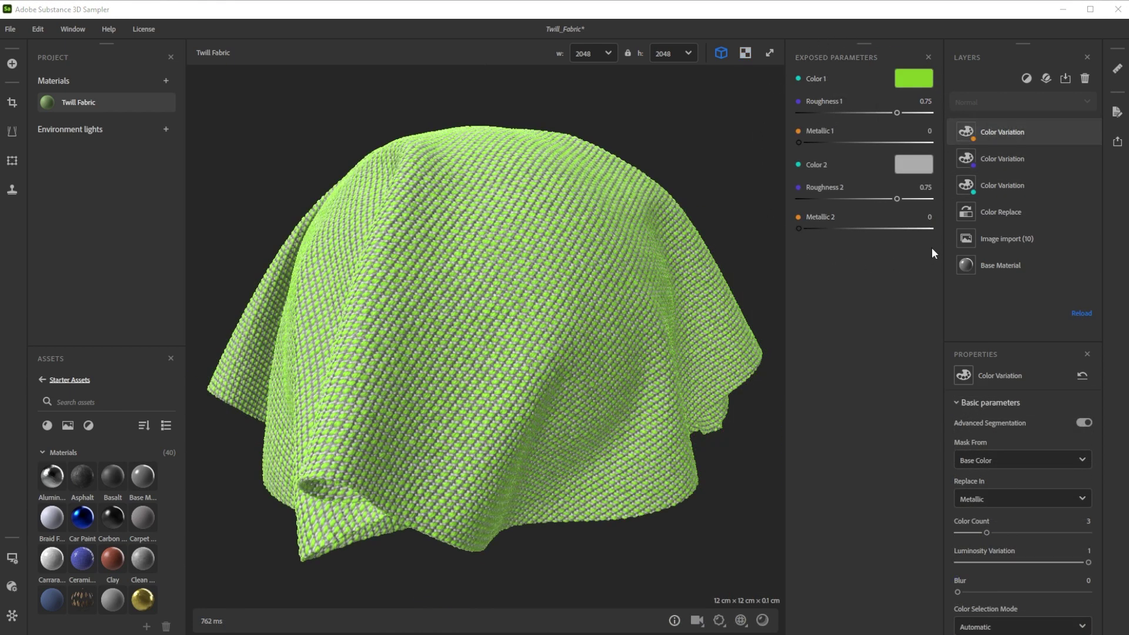
left_click(1070, 507)
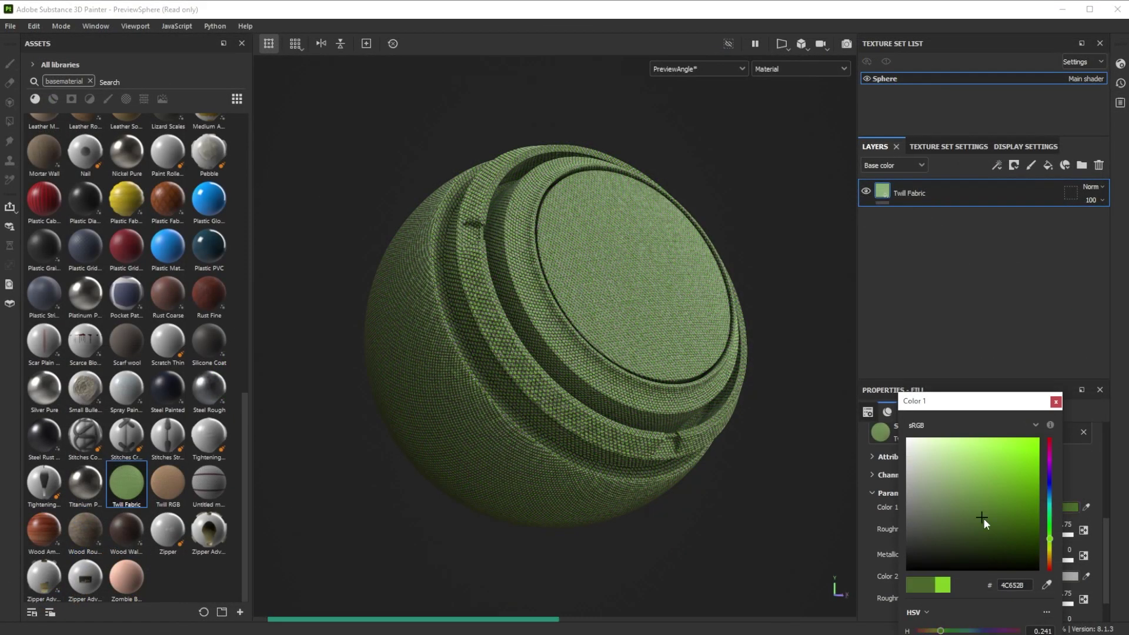
left_click_drag(983, 519, 1014, 466)
left_click_drag(1029, 534, 940, 539)
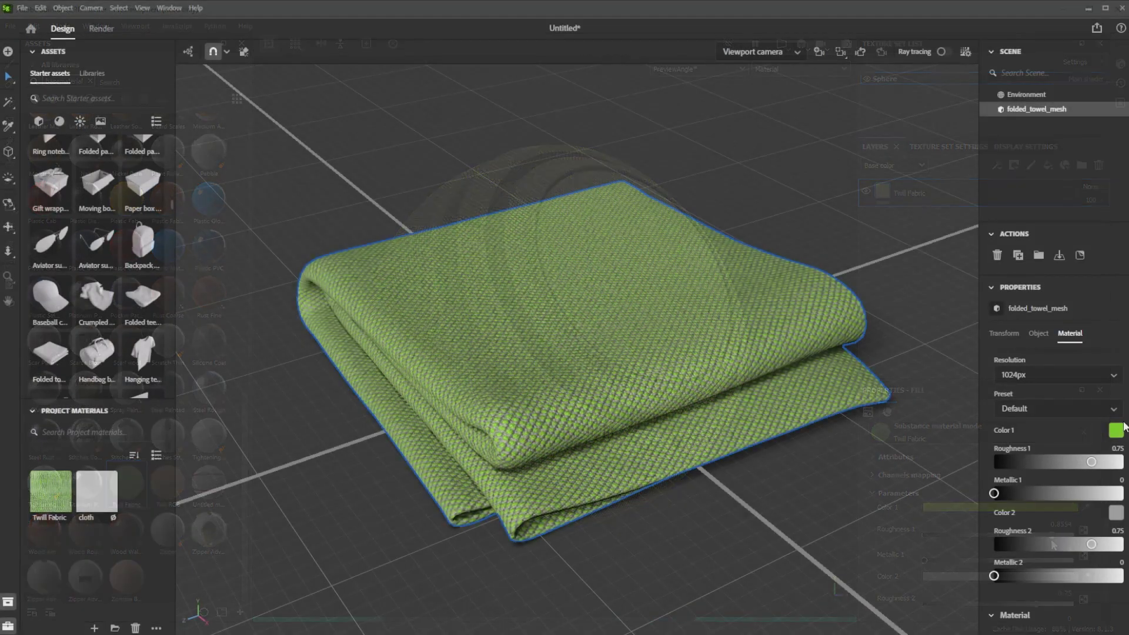
left_click(1116, 430)
mouse_move(1066, 368)
left_mouse_down()
mouse_move(1041, 409)
mouse_move(1007, 415)
mouse_move(1069, 373)
left_mouse_up()
Step: Give the towel a green first colour, RGB 143,117,117 second colour, Roughness 1 0.87, Metallic 1 0.71, Roughness 2 0
left_click(1117, 513)
left_click(972, 475)
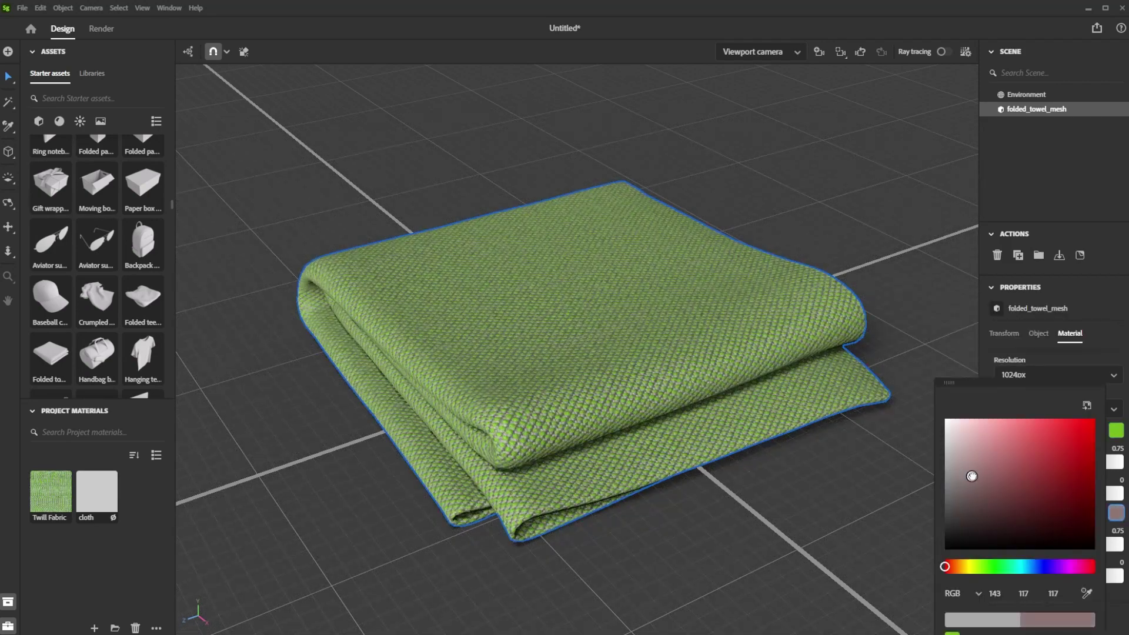
left_click(1121, 395)
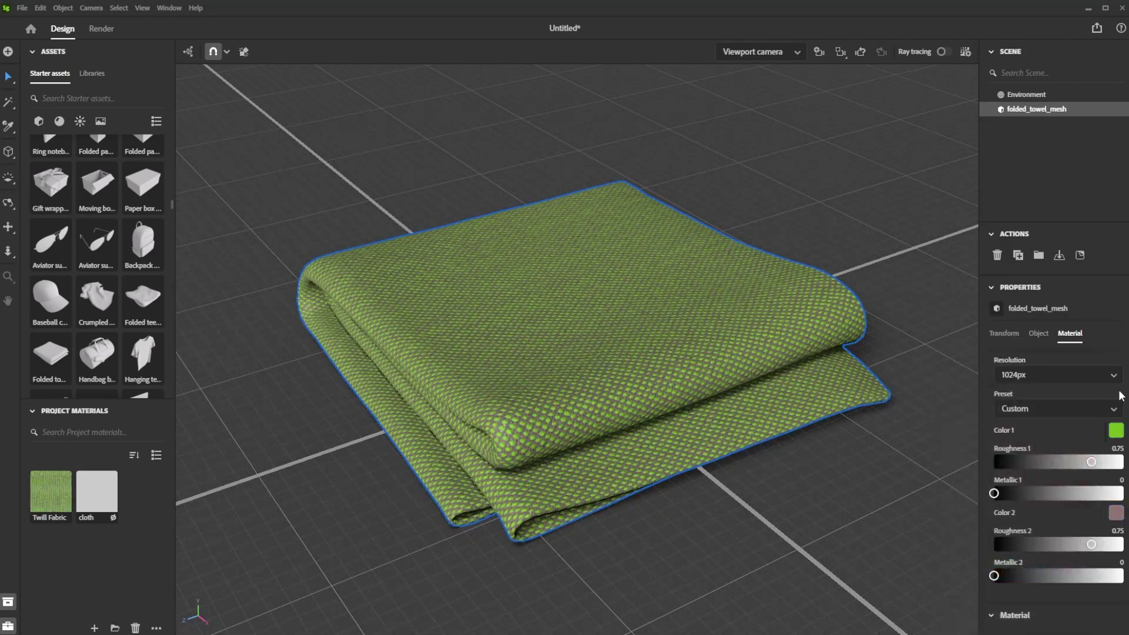
mouse_move(1092, 462)
left_mouse_down()
mouse_move(1023, 462)
mouse_move(1106, 463)
left_mouse_up()
left_click_drag(994, 494, 1086, 494)
left_click_drag(1091, 544, 1114, 576)
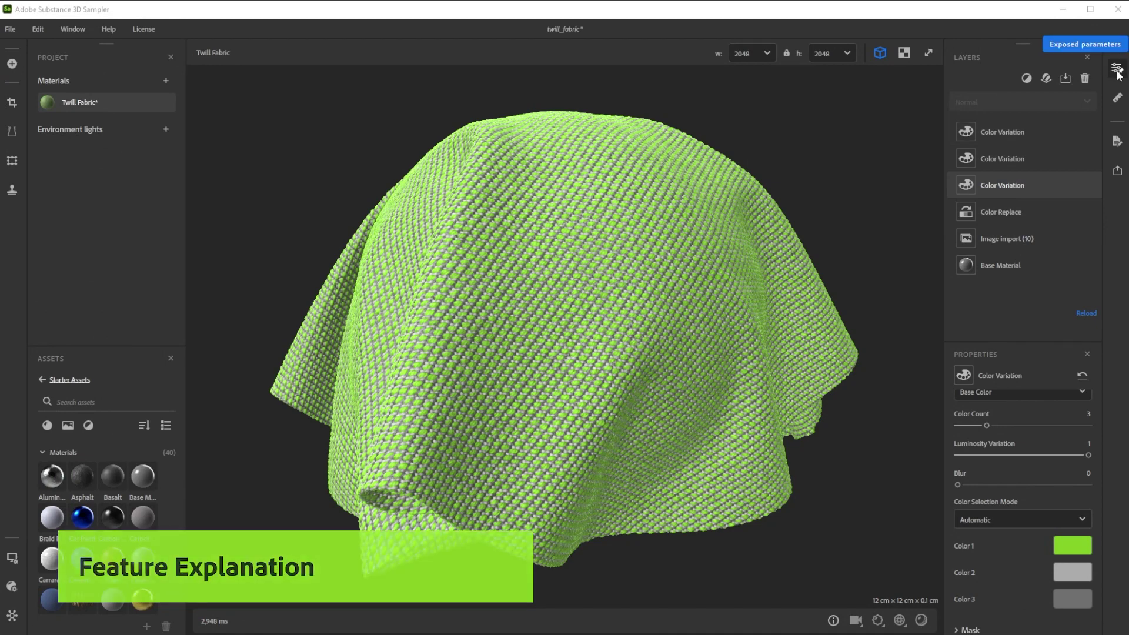
Step: Open the Exposed Parameters panel and dock it to the left of Layers
left_click(1118, 69)
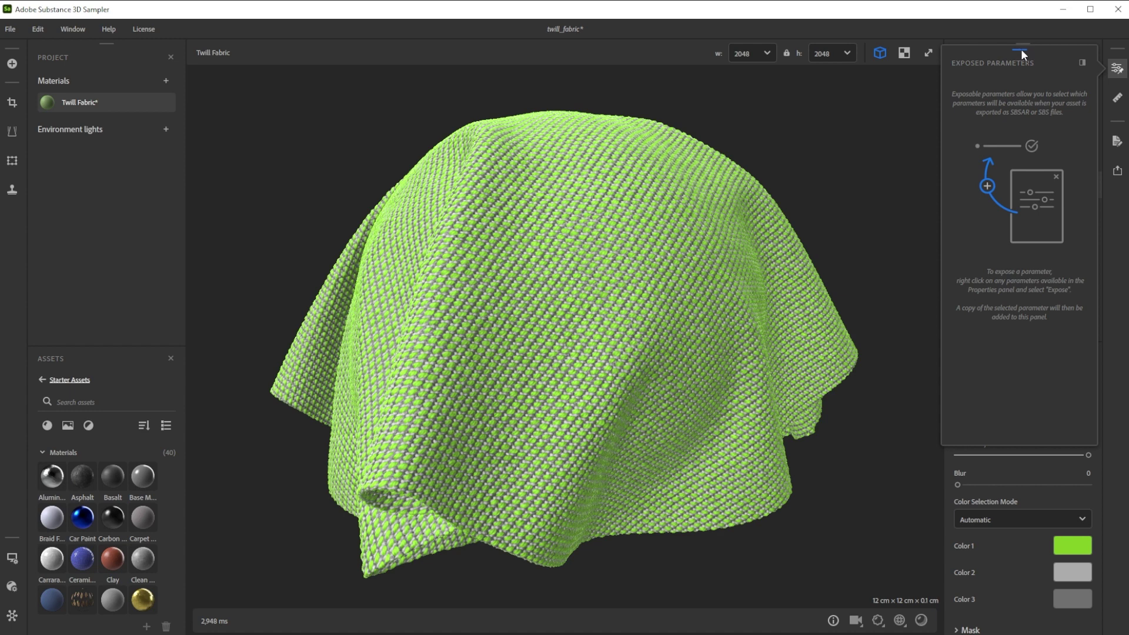
left_click_drag(1021, 49, 948, 493)
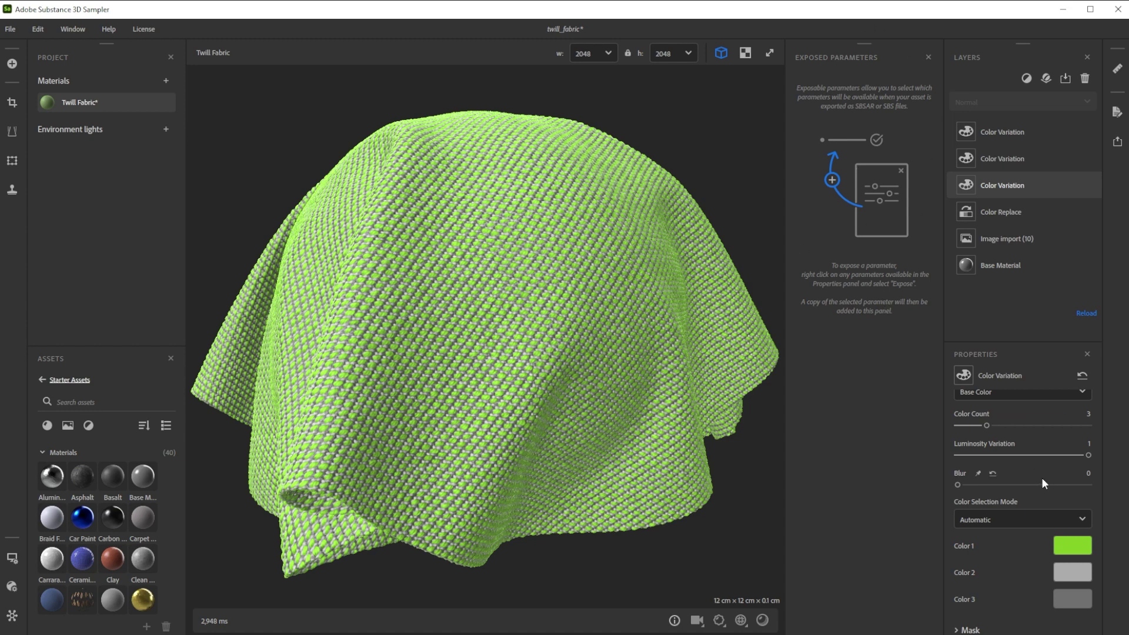
Step: Switch to the split 2D/3D view and expose Color 1 and the second Color Variation's Value 1
key("F1")
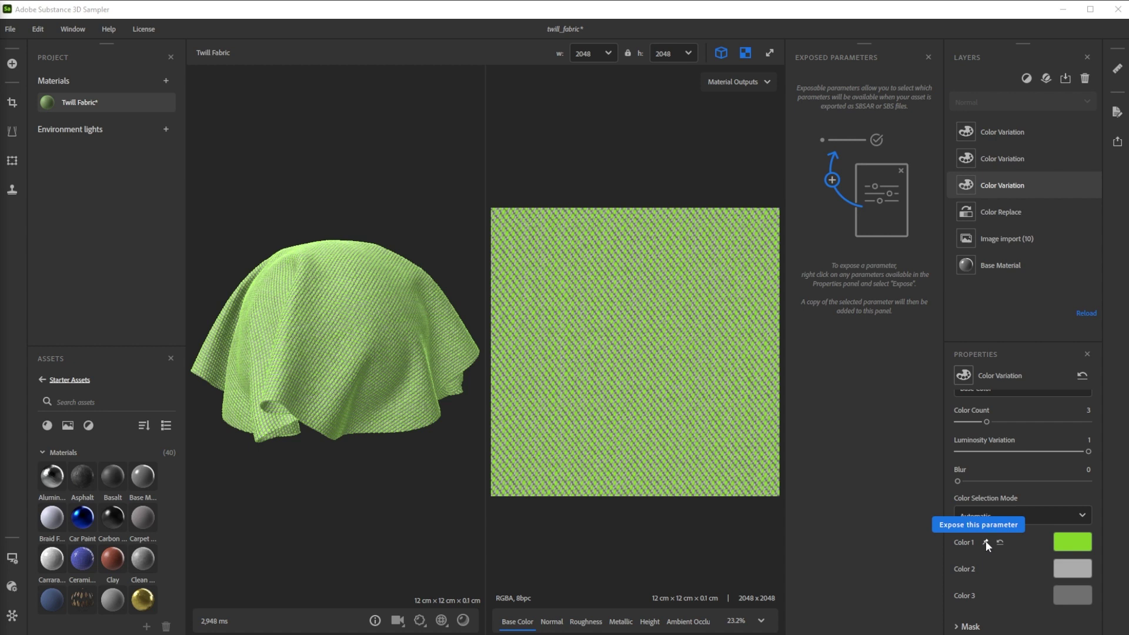
left_click(986, 541)
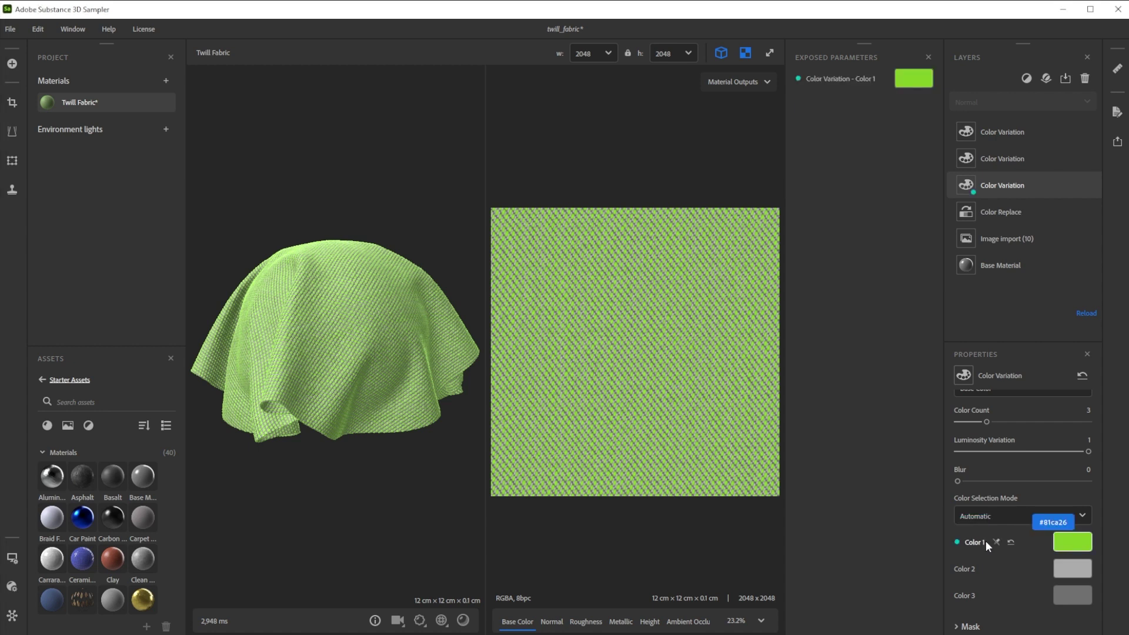
left_click(1008, 158)
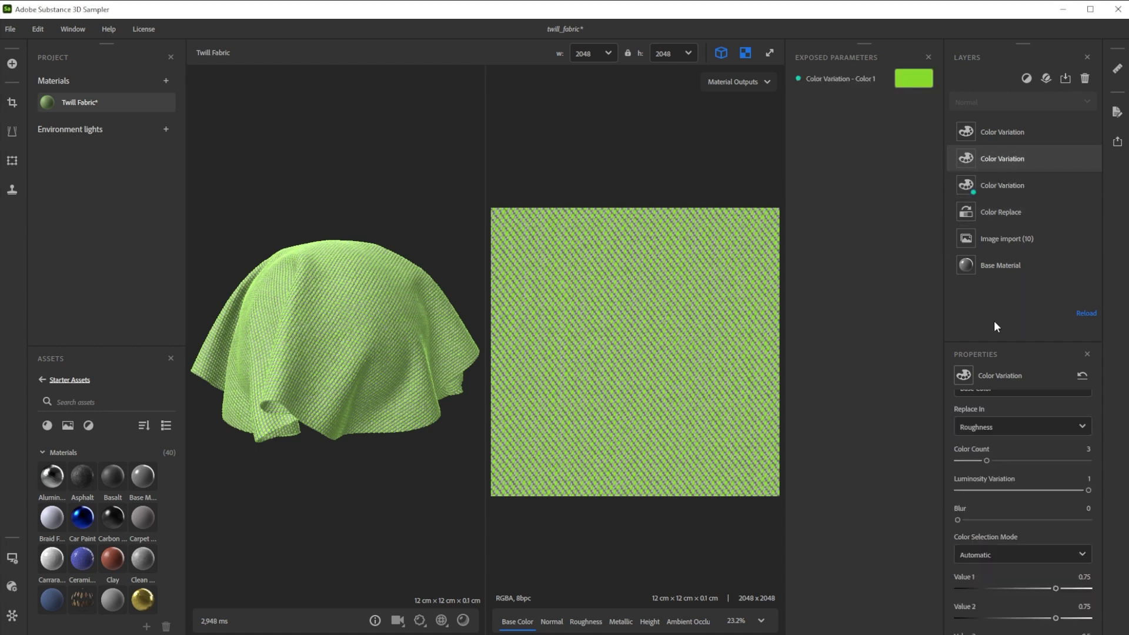
right_click(971, 575)
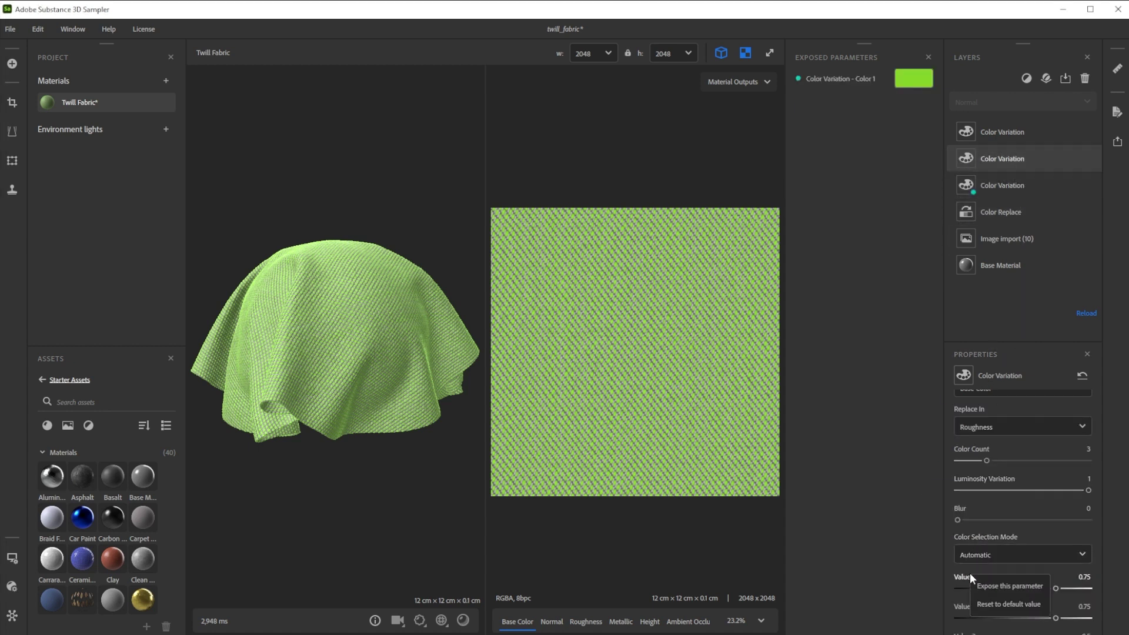
left_click(1003, 586)
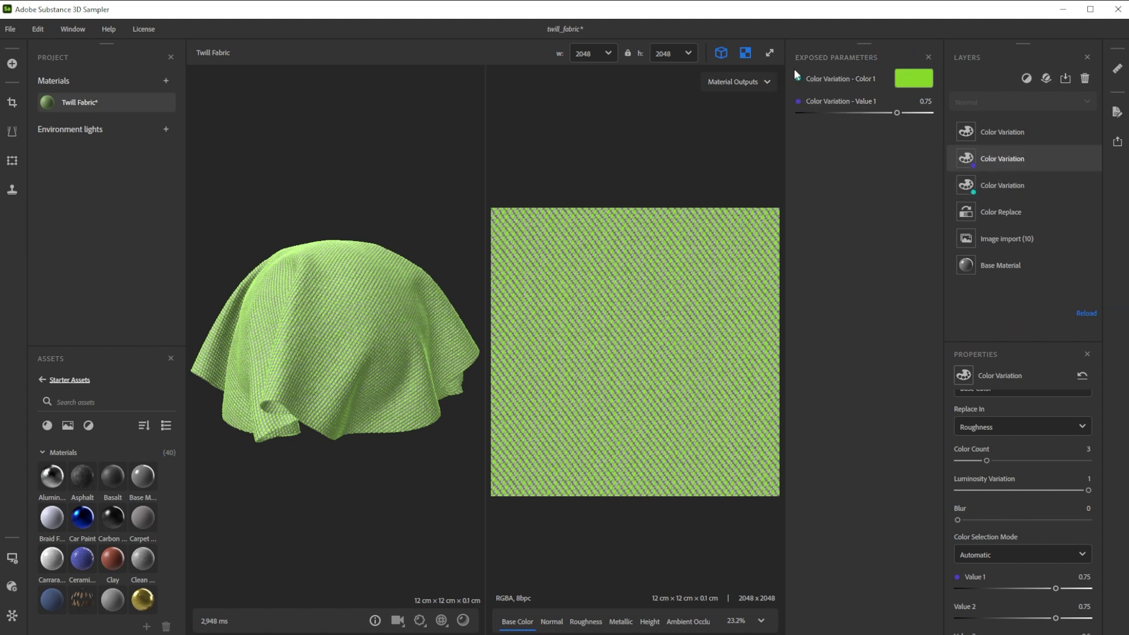
Step: Relabel the exposed colour parameter to 'Color'
right_click(834, 76)
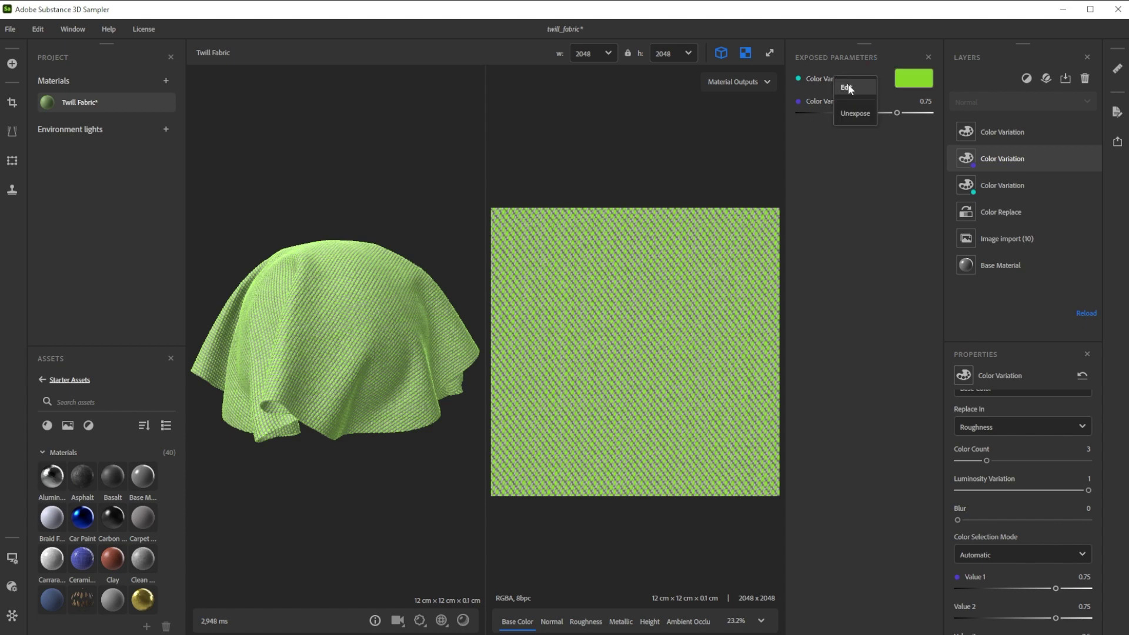
left_click(848, 87)
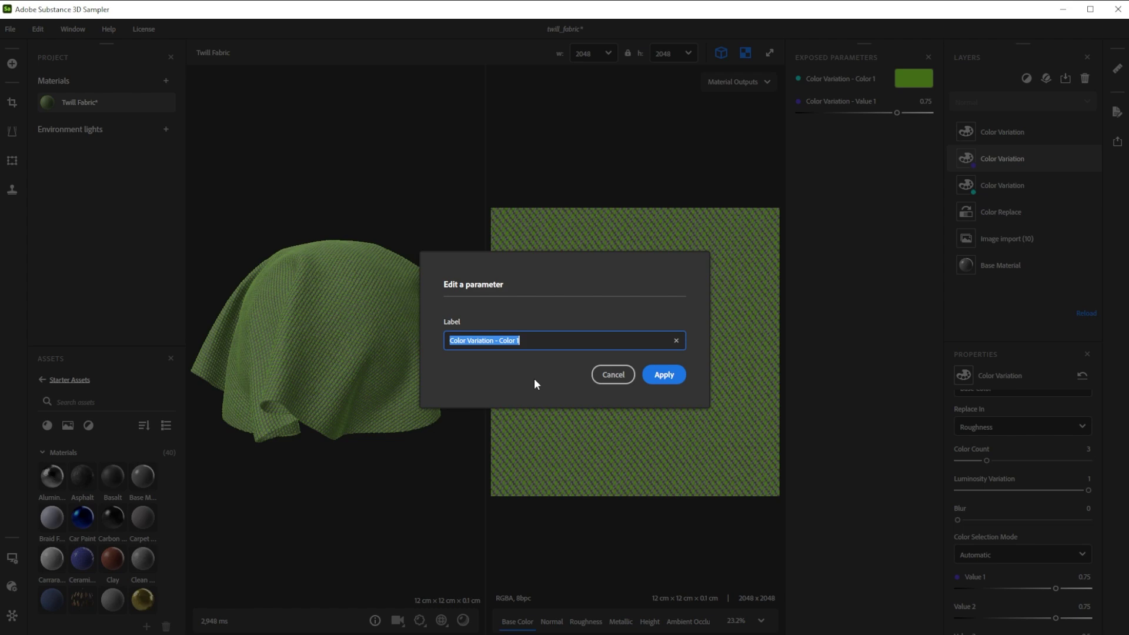
type("Color")
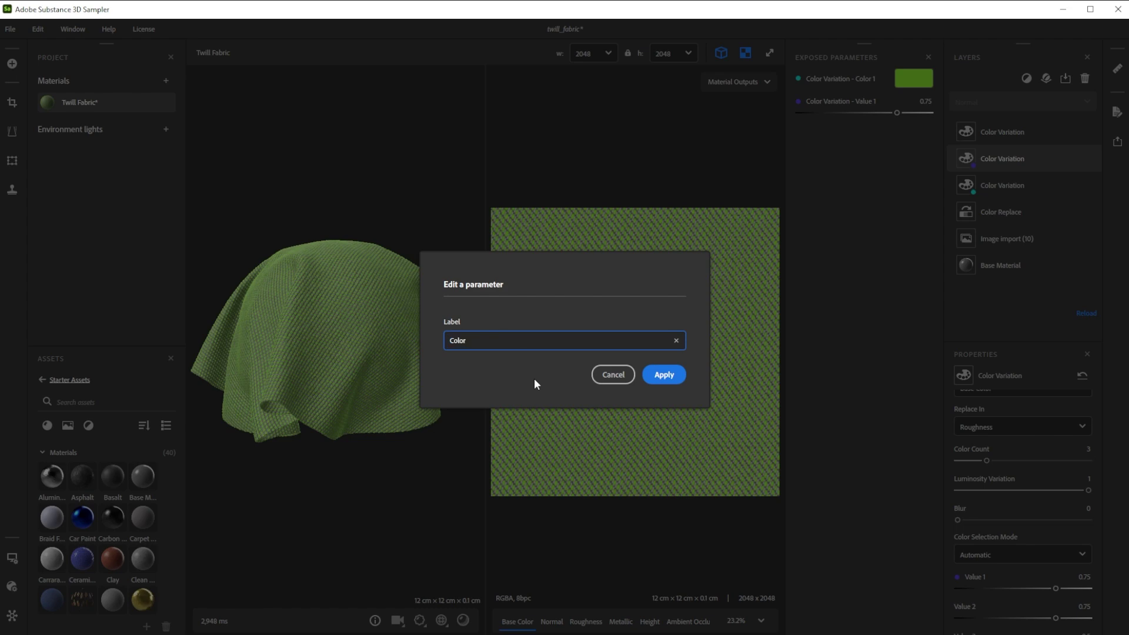
key("Return")
Step: Relabel the exposed Value 1 parameter to 'Roughness'
right_click(833, 101)
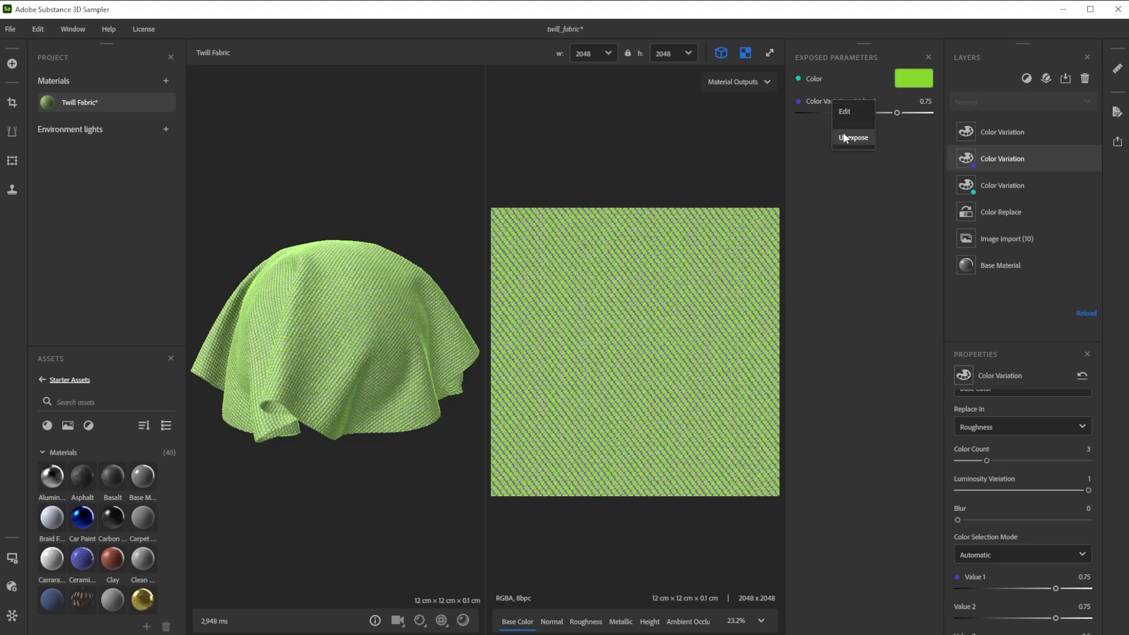
left_click(851, 111)
type("Roughness")
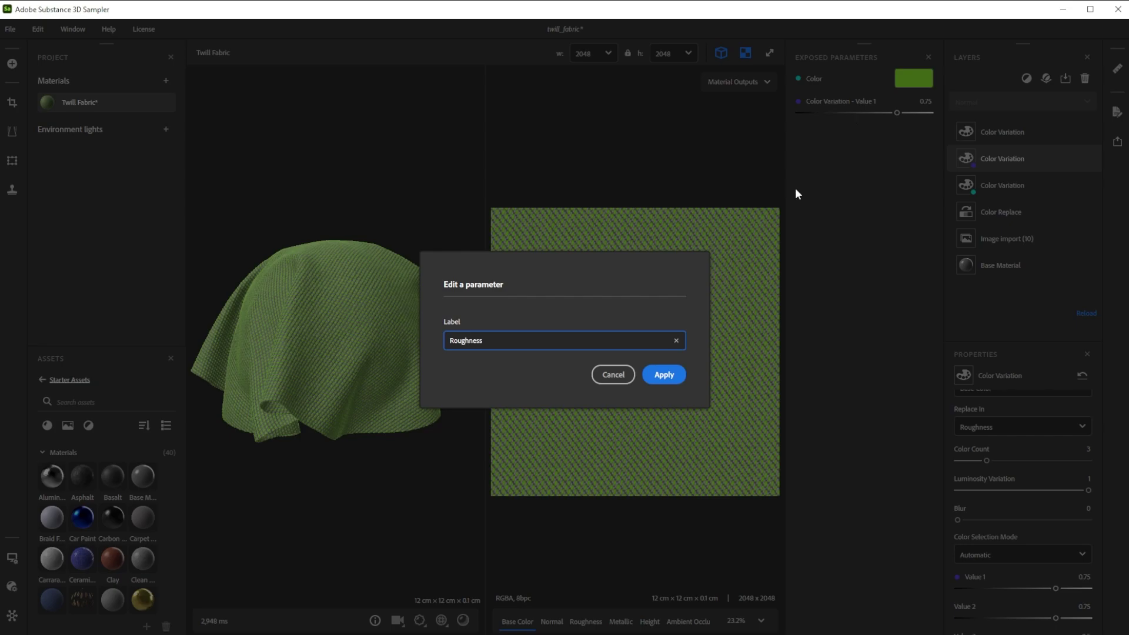
left_click(661, 374)
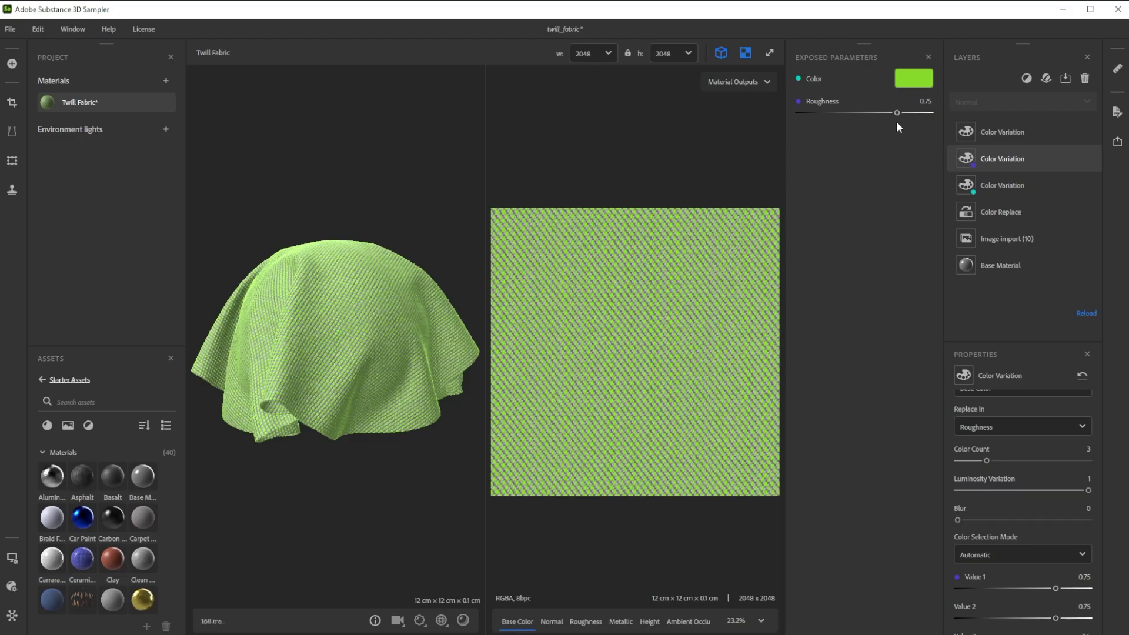
Step: Lower the exposed Roughness to 0.45 and set the Color to dark red #692525
left_click_drag(897, 112, 858, 111)
left_click(913, 77)
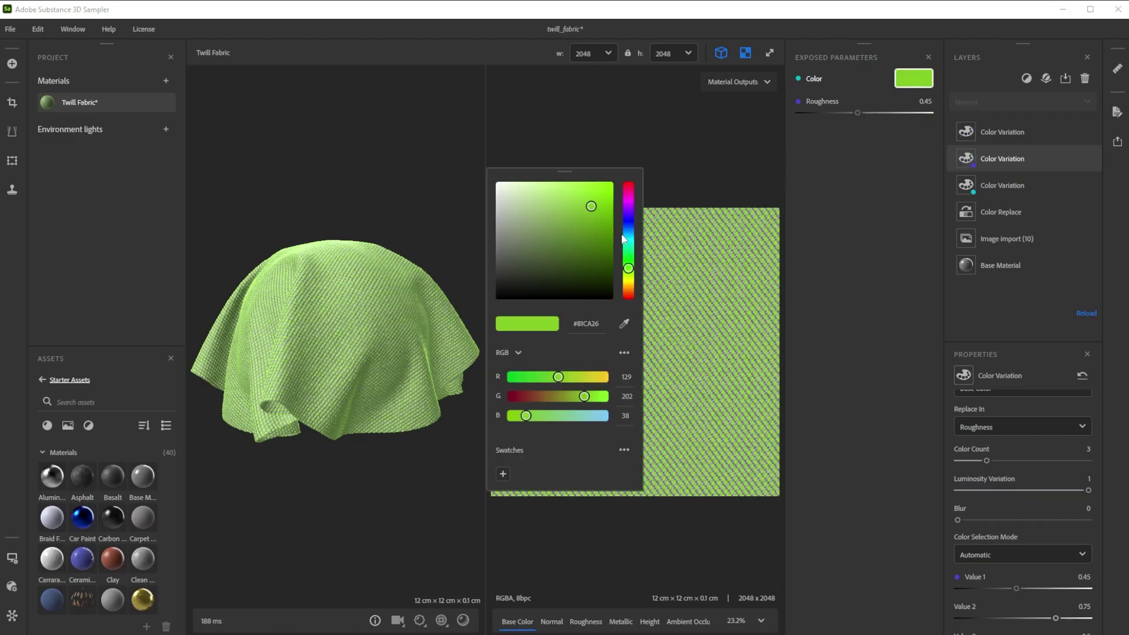
left_click(628, 187)
left_click(572, 251)
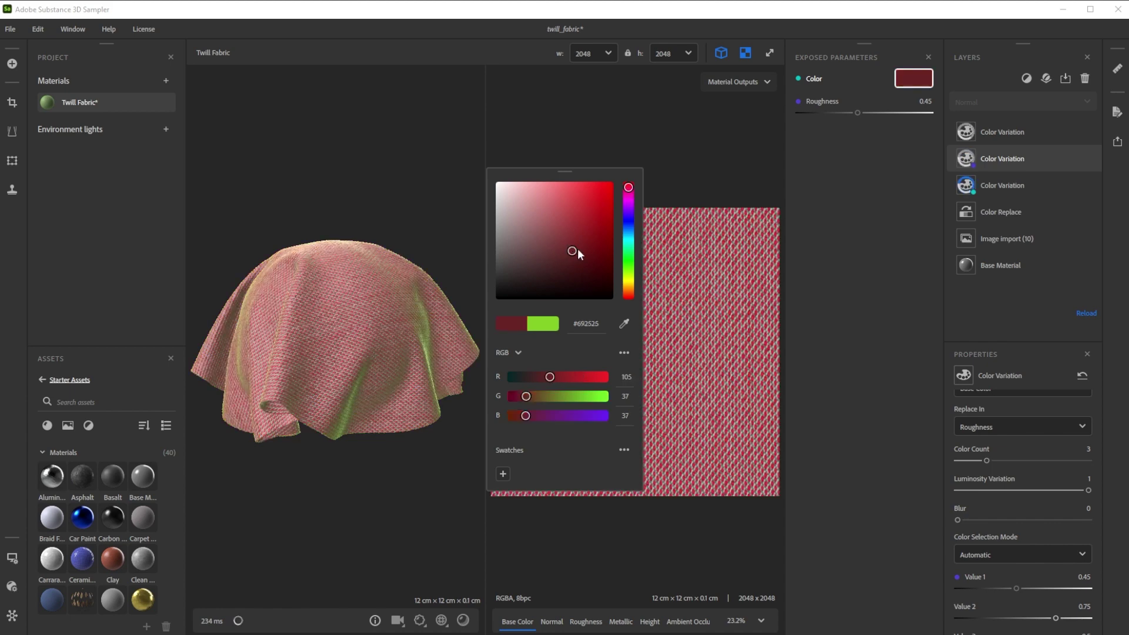
left_click(832, 224)
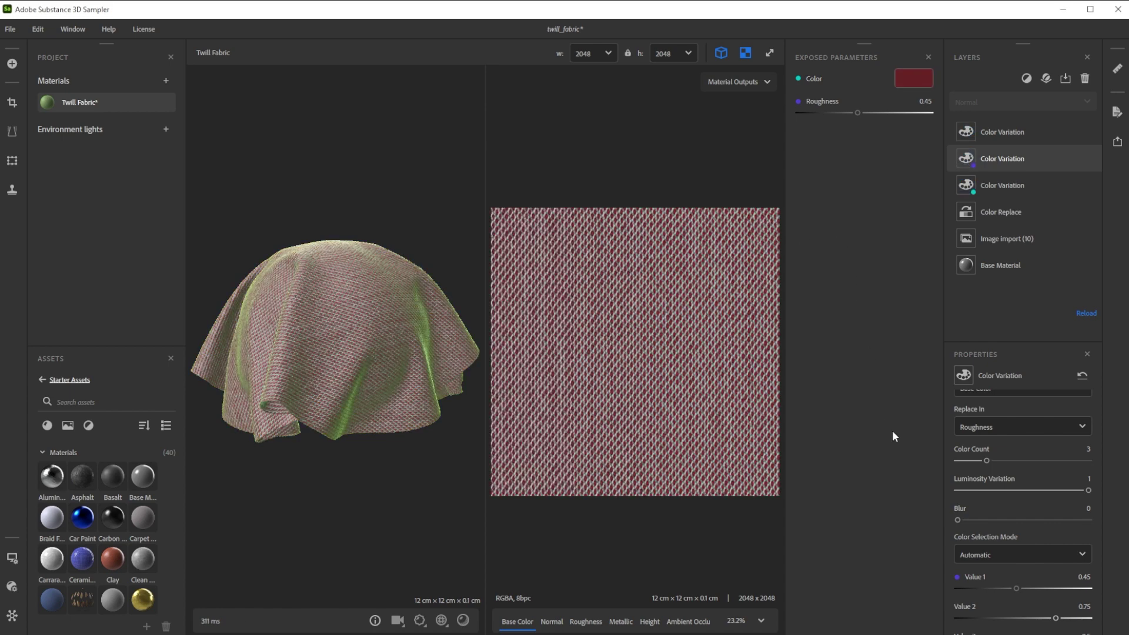
Step: Reset Value 1 to its 0.5 default and Color 1 on the third Color Variation to grey
right_click(978, 577)
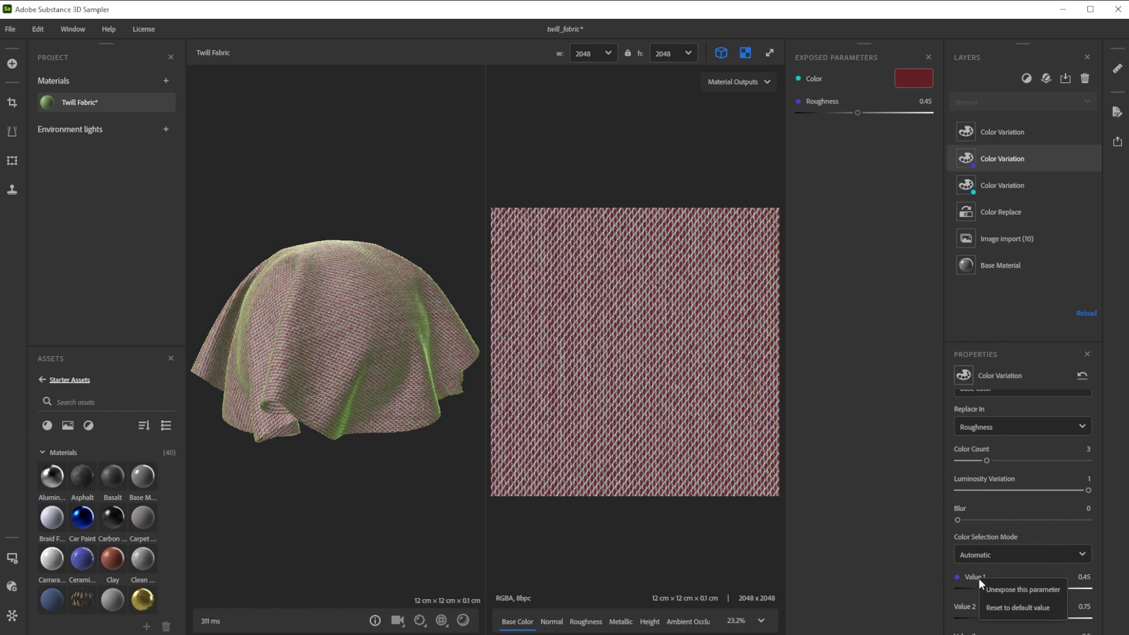
left_click(994, 612)
left_click(999, 188)
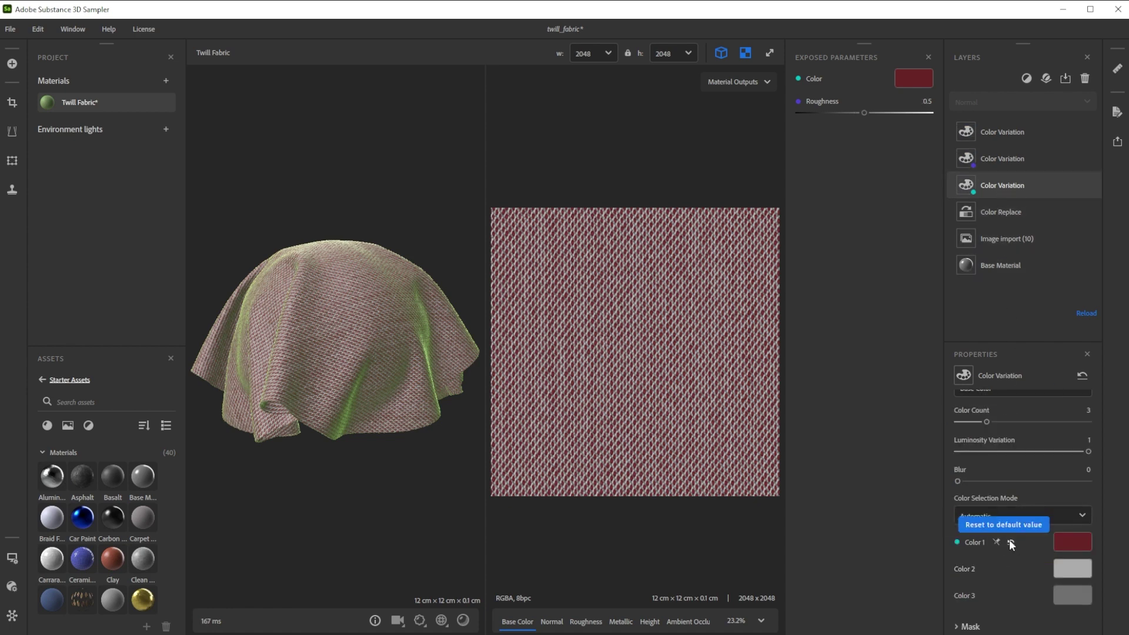
left_click(1010, 542)
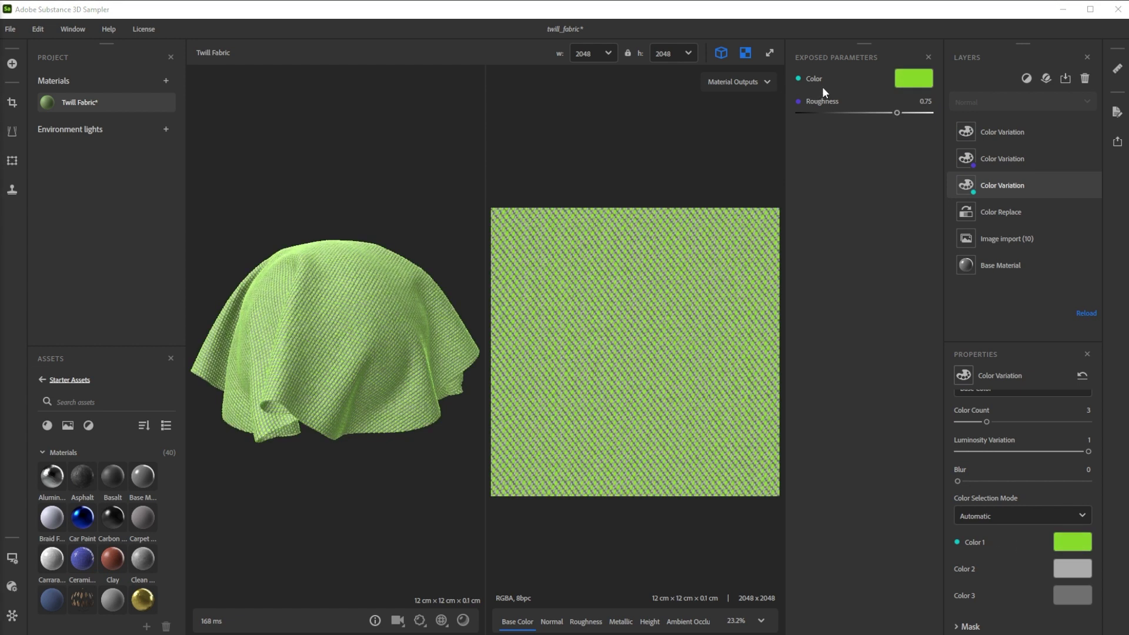
Step: Unexpose Color and the Value 1 roughness, then undo with Ctrl+Z to bring both back
right_click(817, 76)
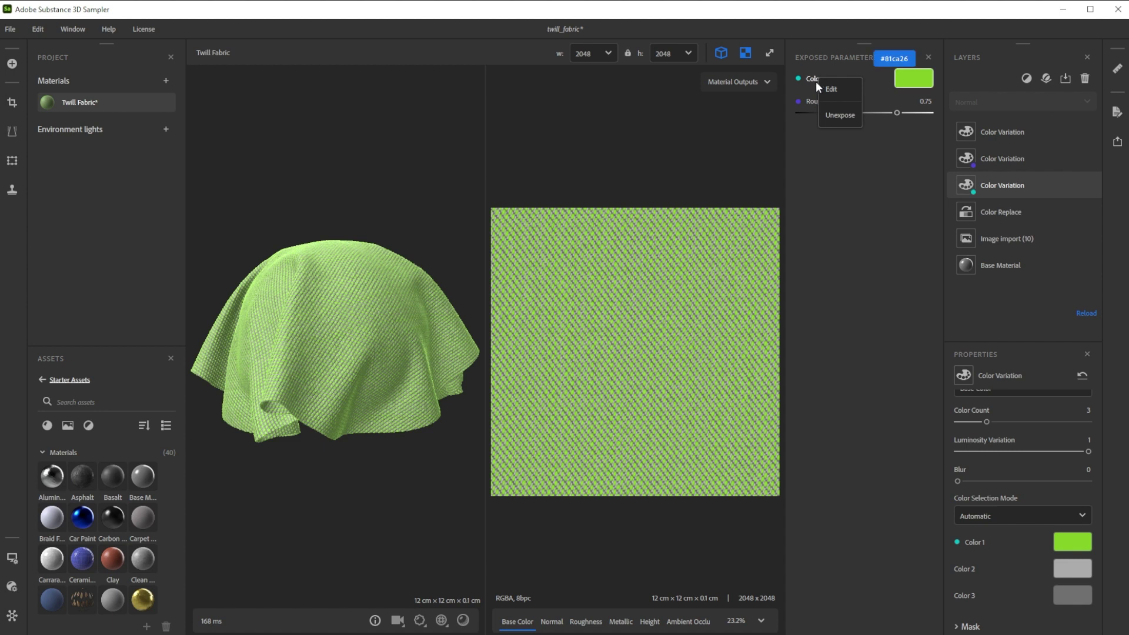
left_click(835, 117)
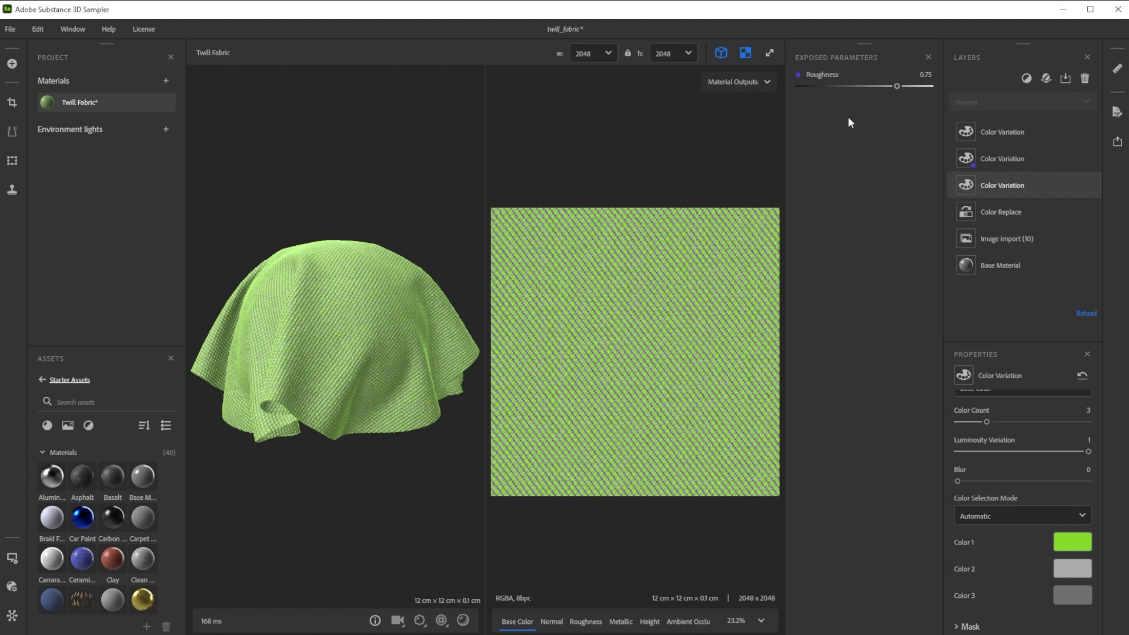
left_click(1014, 161)
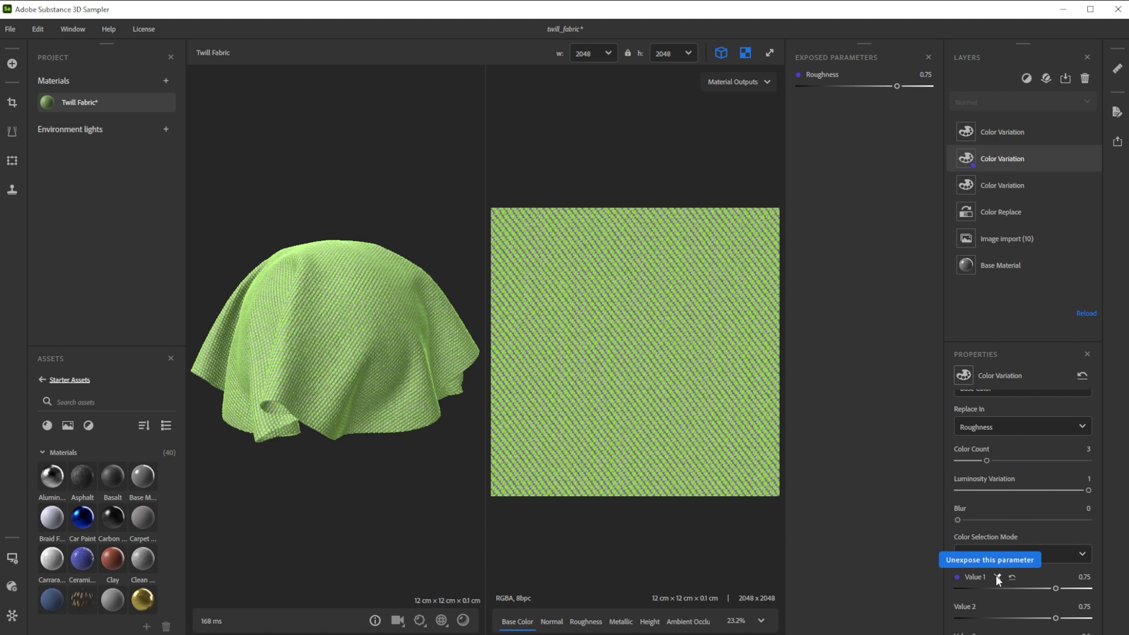
left_click(997, 577)
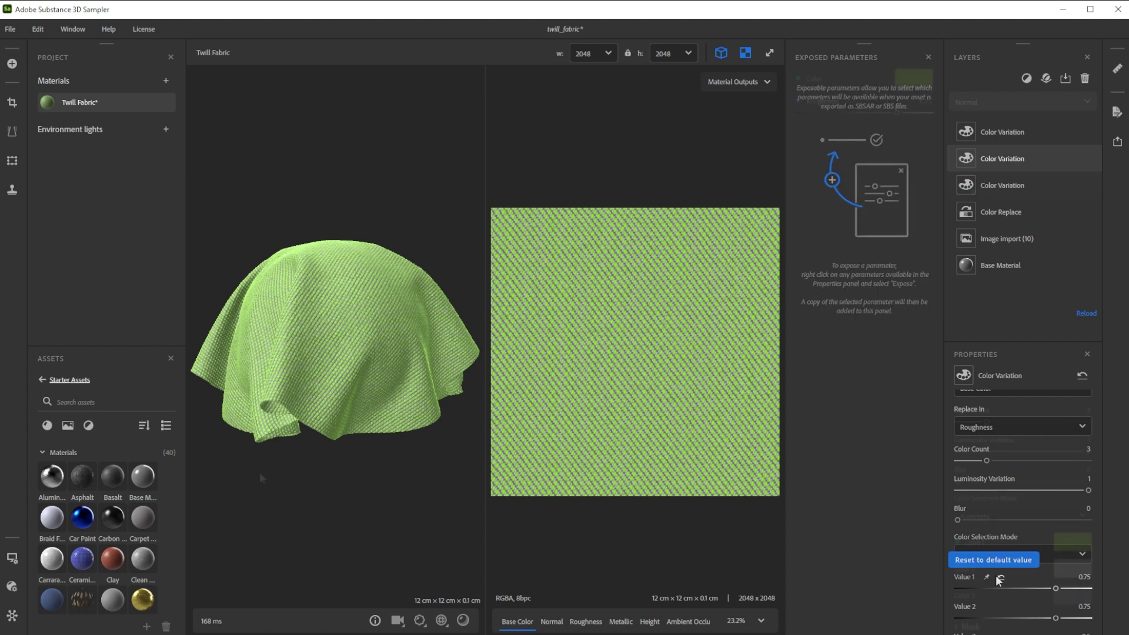
key("ctrl+z")
key("ctrl+z")
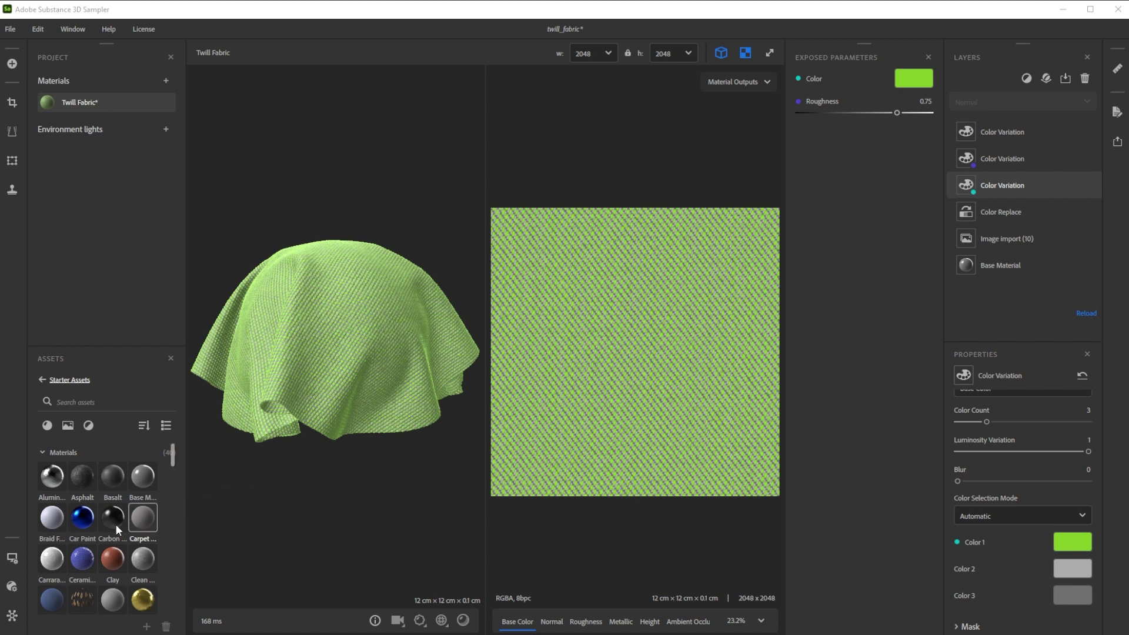
Step: Add Braid Fabric as the top layer with Height Blend and expose the blend's Offset
mouse_move(49, 519)
left_click_drag(50, 519, 989, 121)
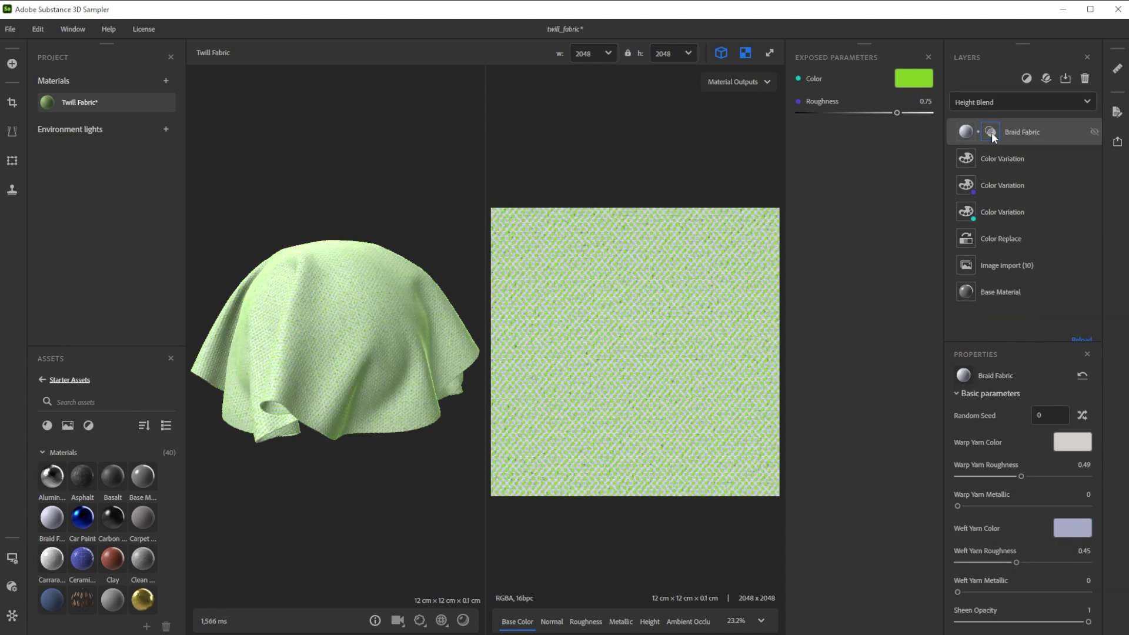
left_click(991, 132)
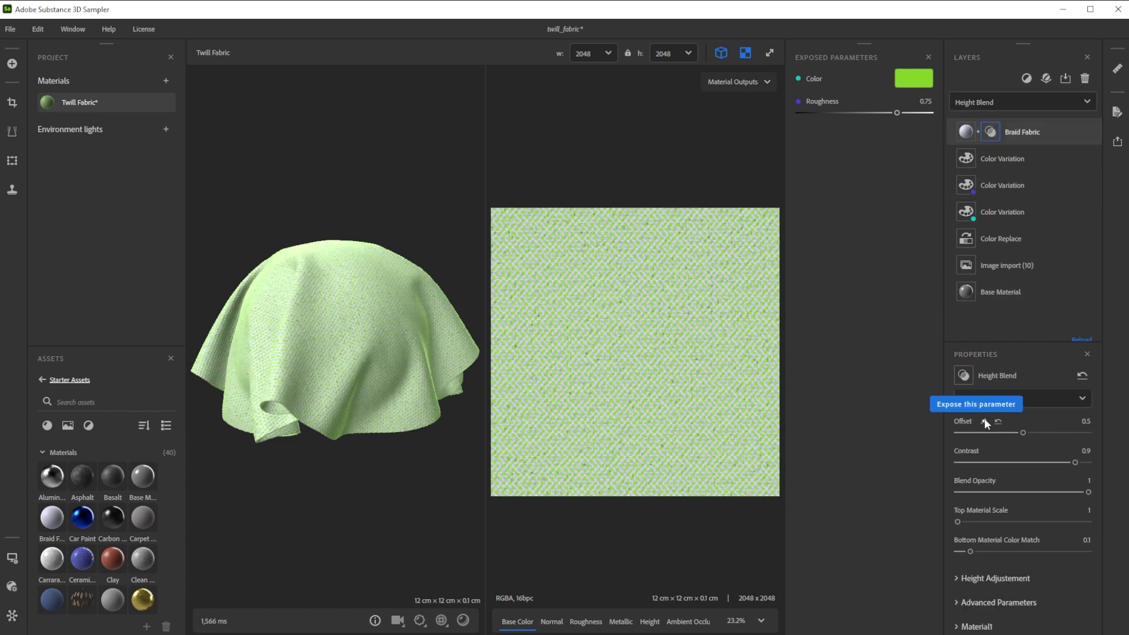
left_click(985, 420)
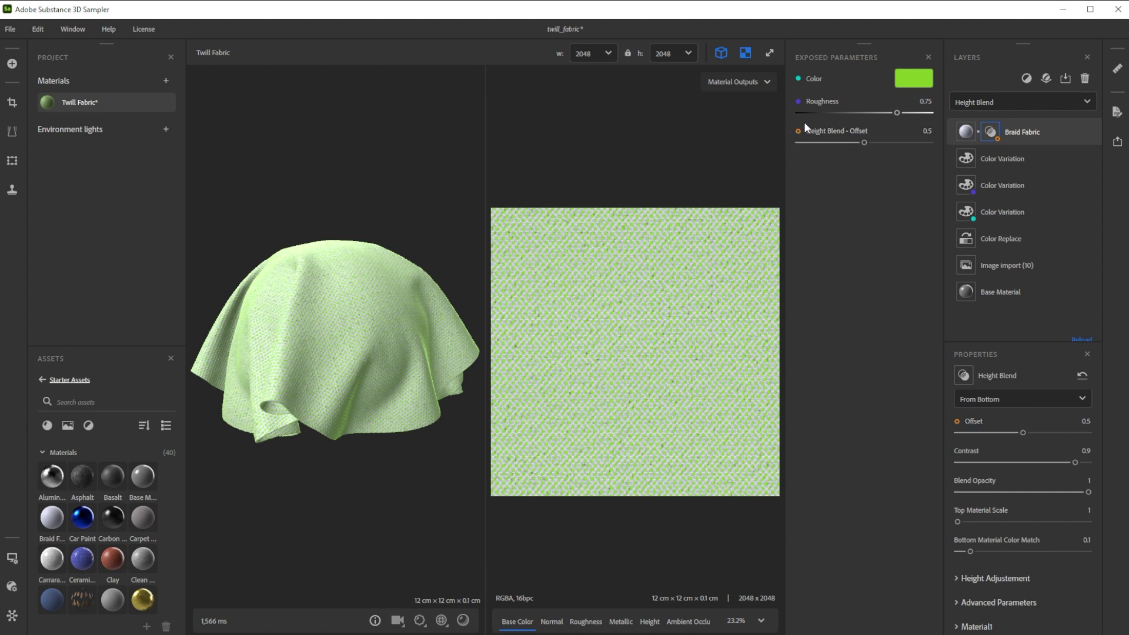
Step: Move Braid Fabric to the bottom, accepting the blend-loss warning, then delete the layer
left_click(1017, 126)
left_click_drag(1015, 132, 1021, 300)
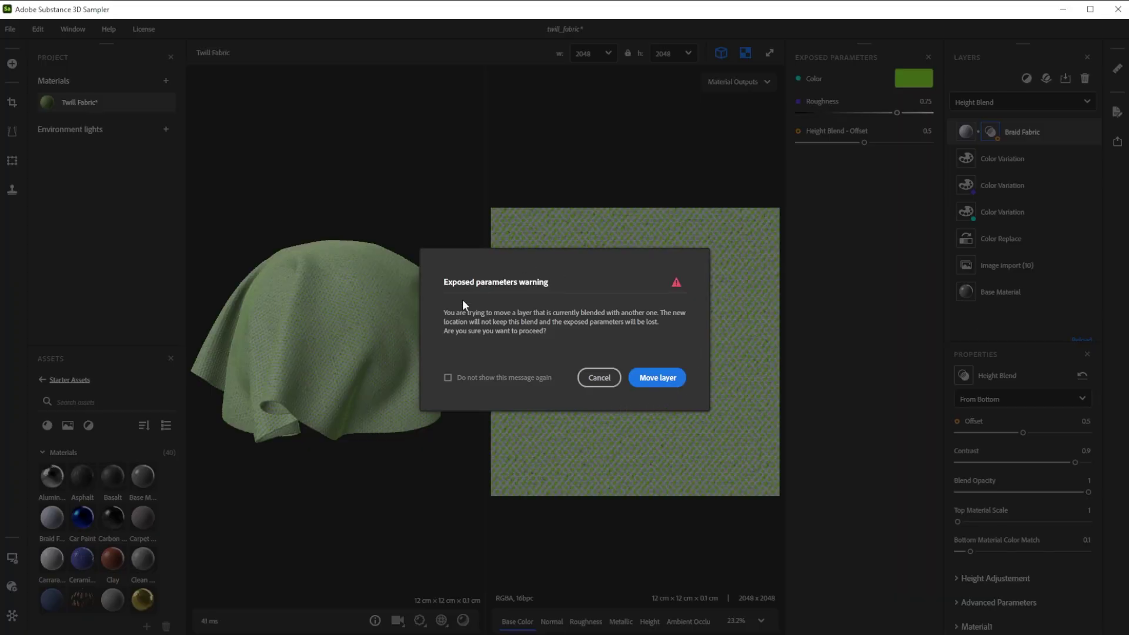
left_click(657, 378)
key("Delete")
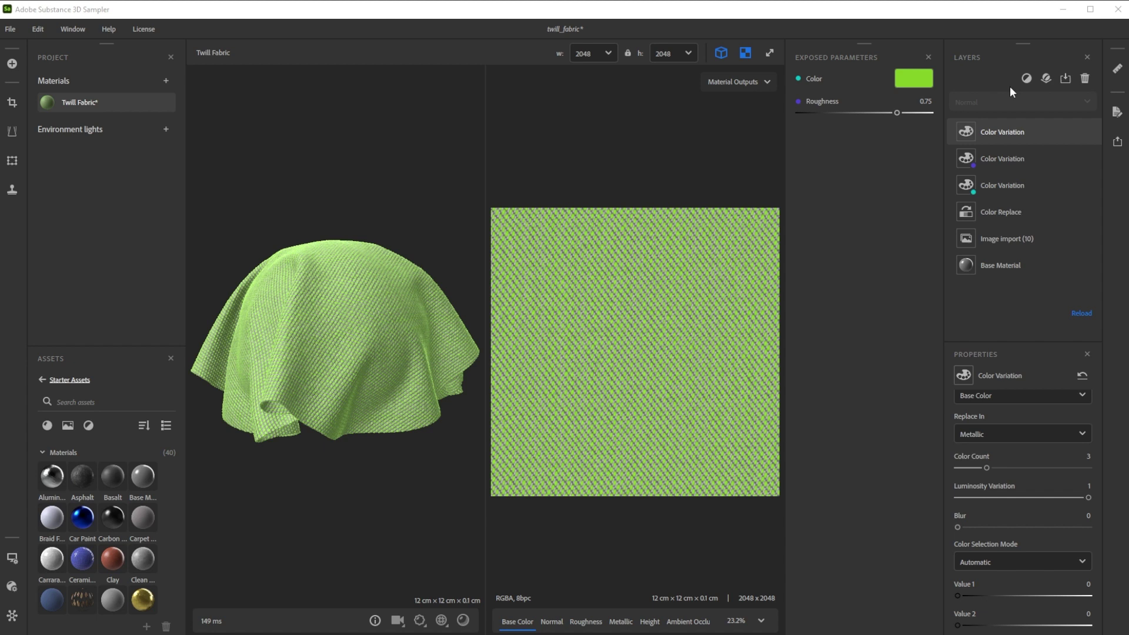
left_click(1025, 78)
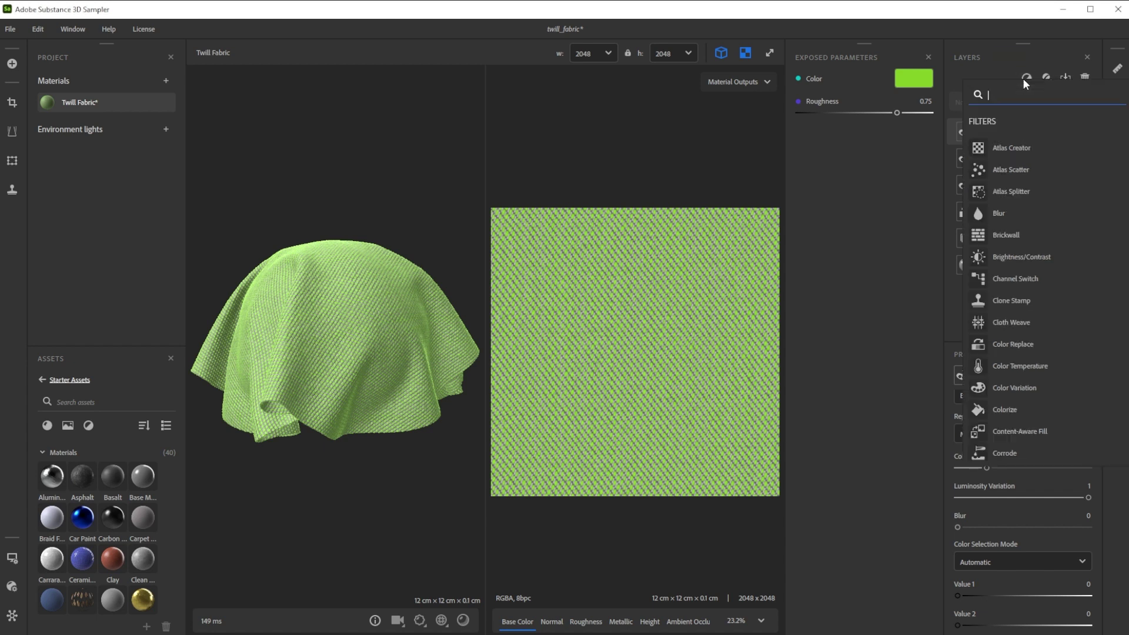
type("a")
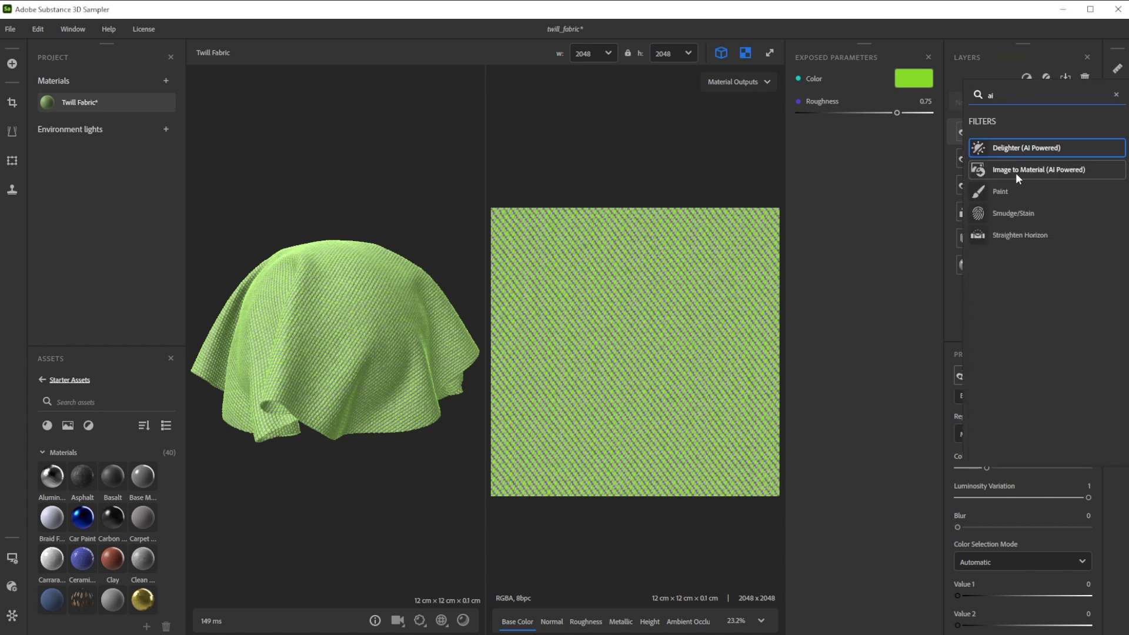
type("i")
key("BackSpace")
key("BackSpace")
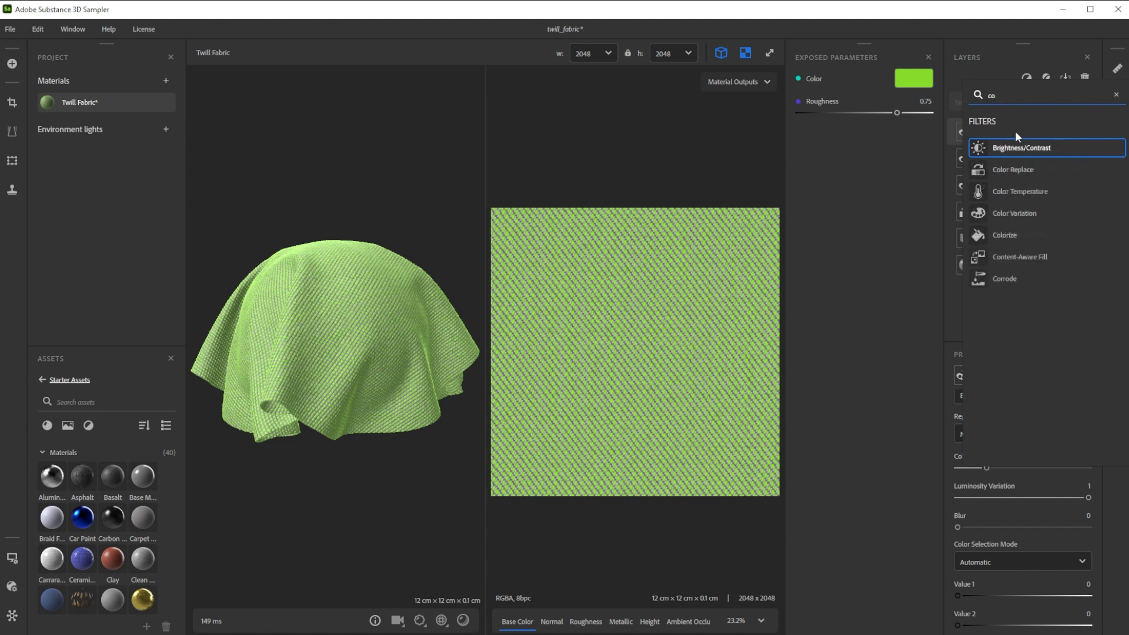
type("no")
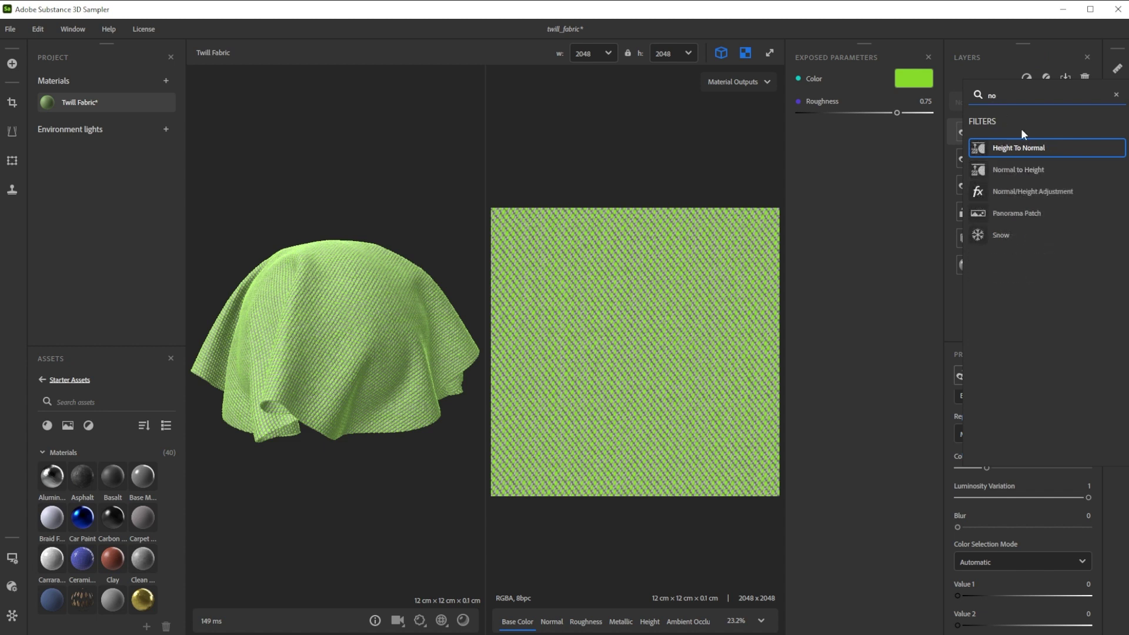
left_click(1038, 207)
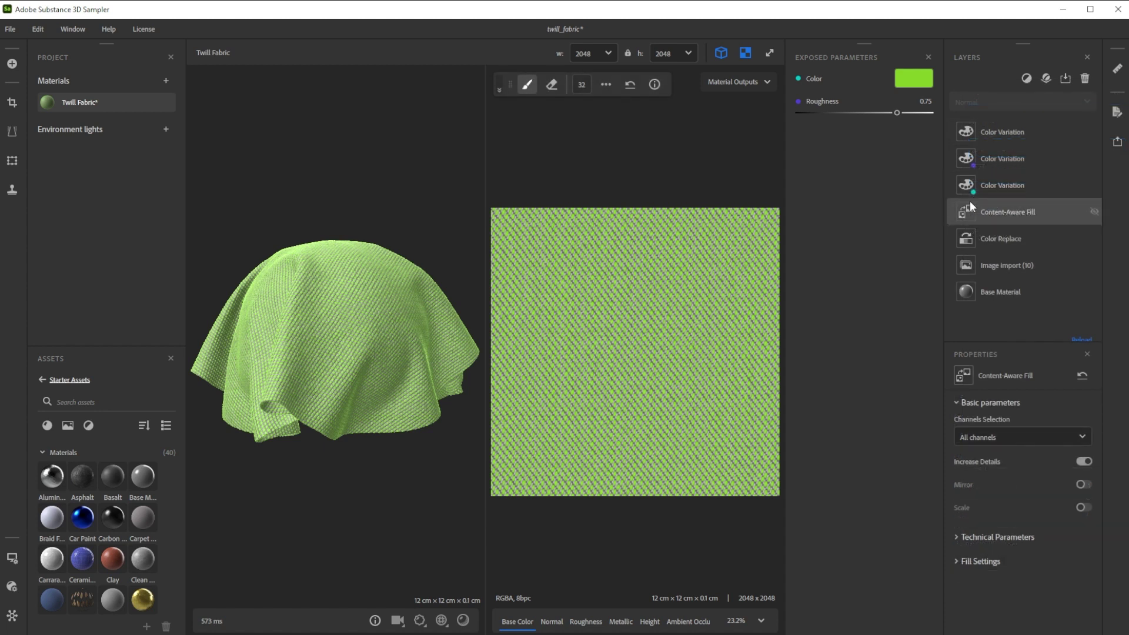
left_click_drag(994, 215, 998, 154)
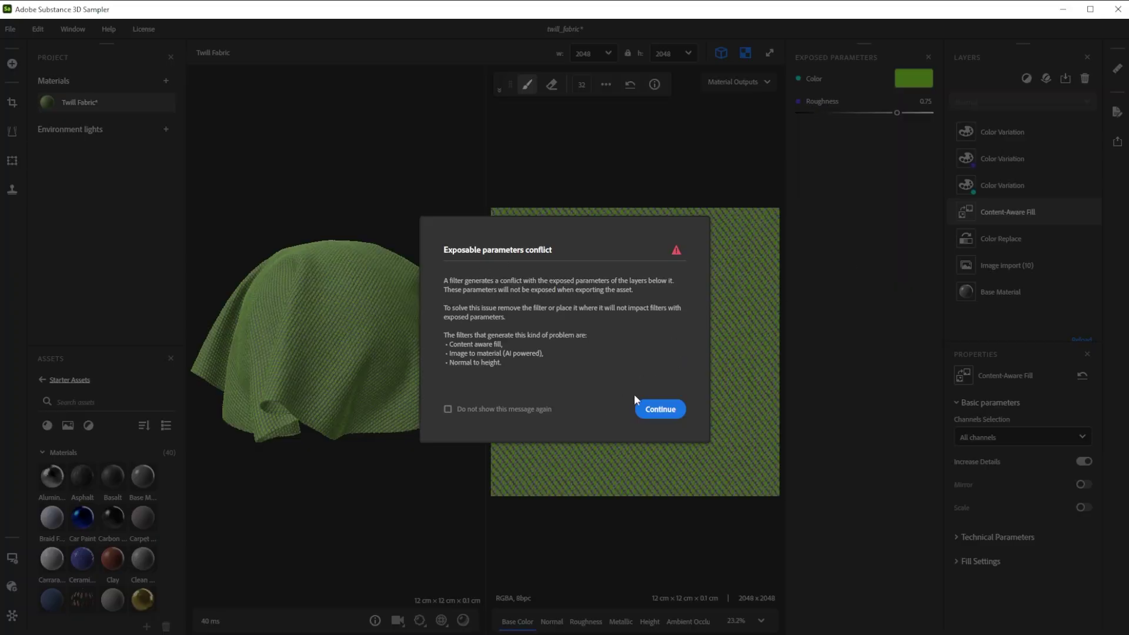
left_click(670, 410)
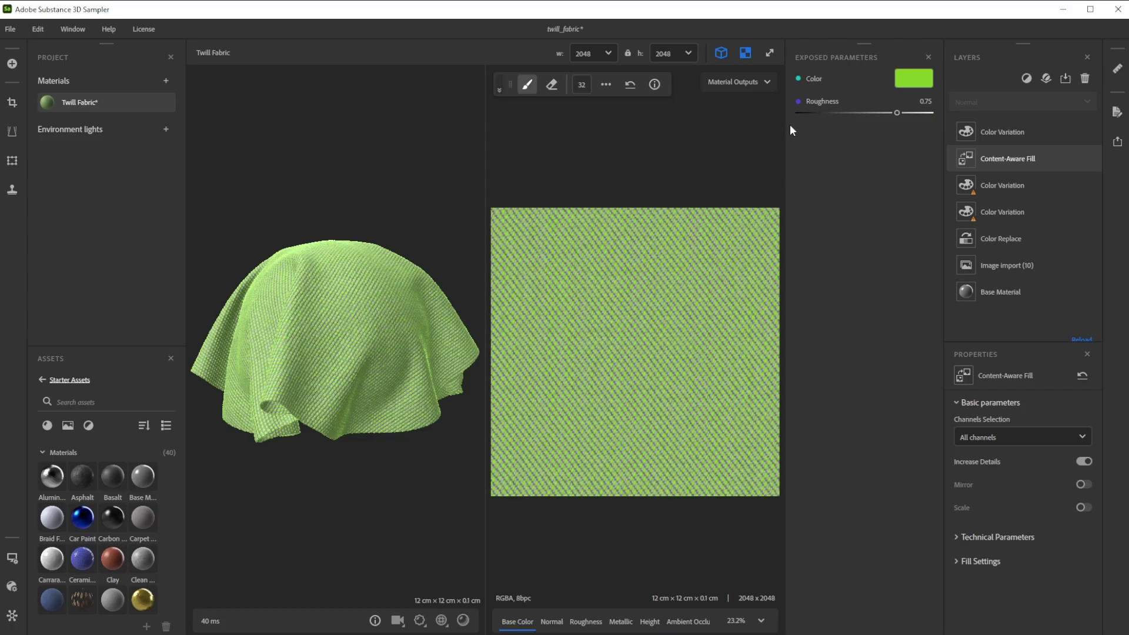
mouse_move(975, 213)
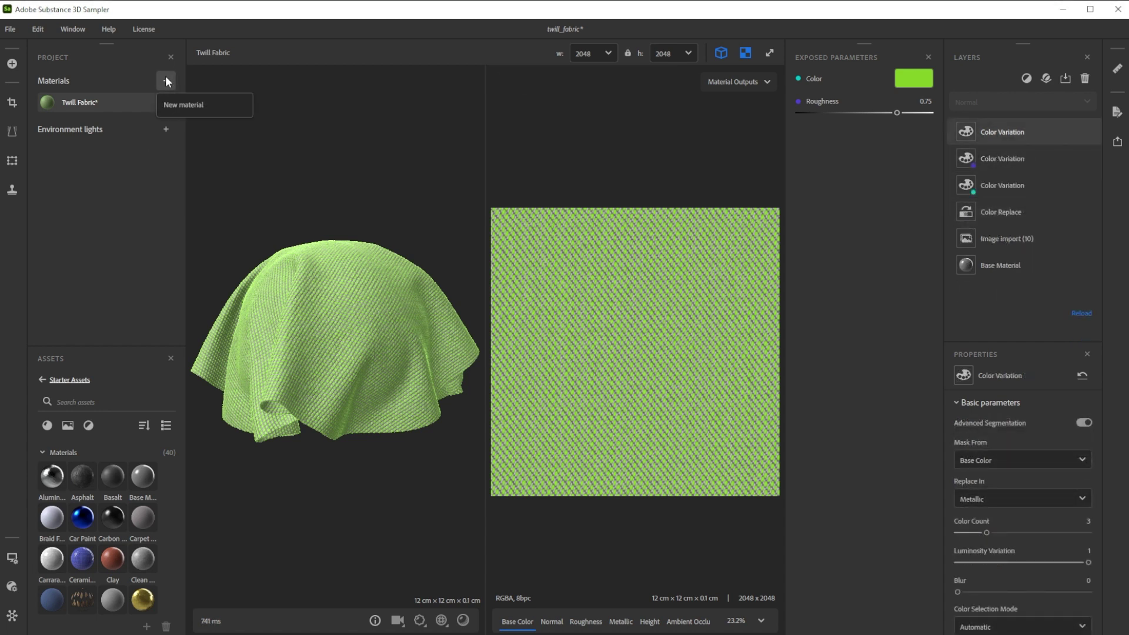
Step: Create a new material from Twill Fabric with Roughness 0.83 and cyan Color #26C4CA
left_click(166, 81)
left_click_drag(87, 101, 968, 136)
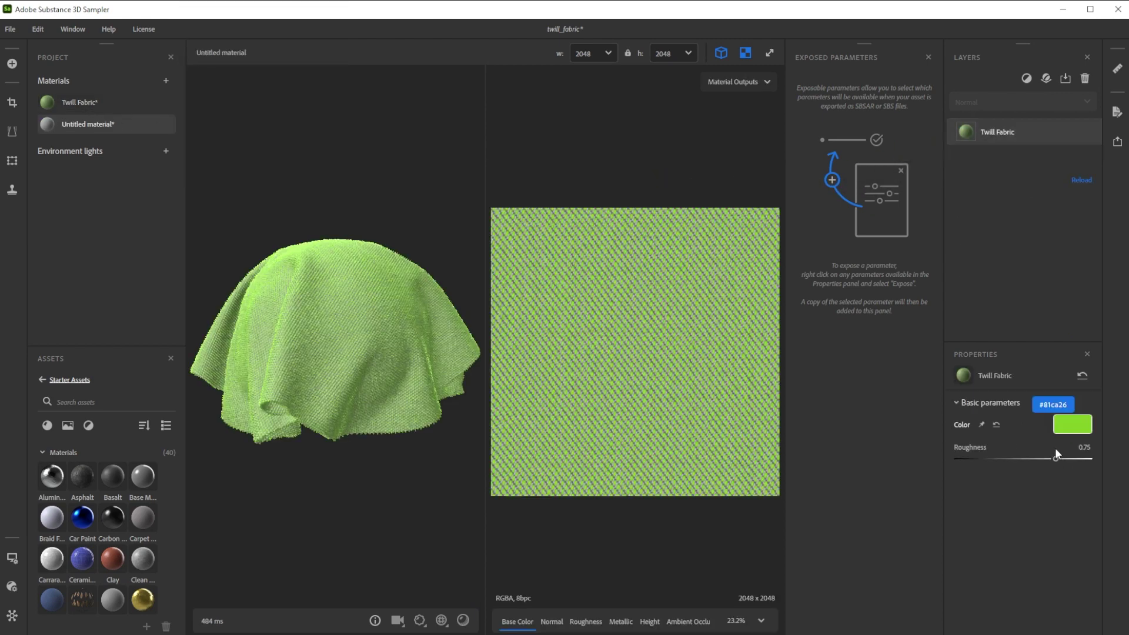
mouse_move(1056, 457)
left_mouse_down()
mouse_move(993, 455)
mouse_move(1065, 457)
left_mouse_up()
left_click(1076, 430)
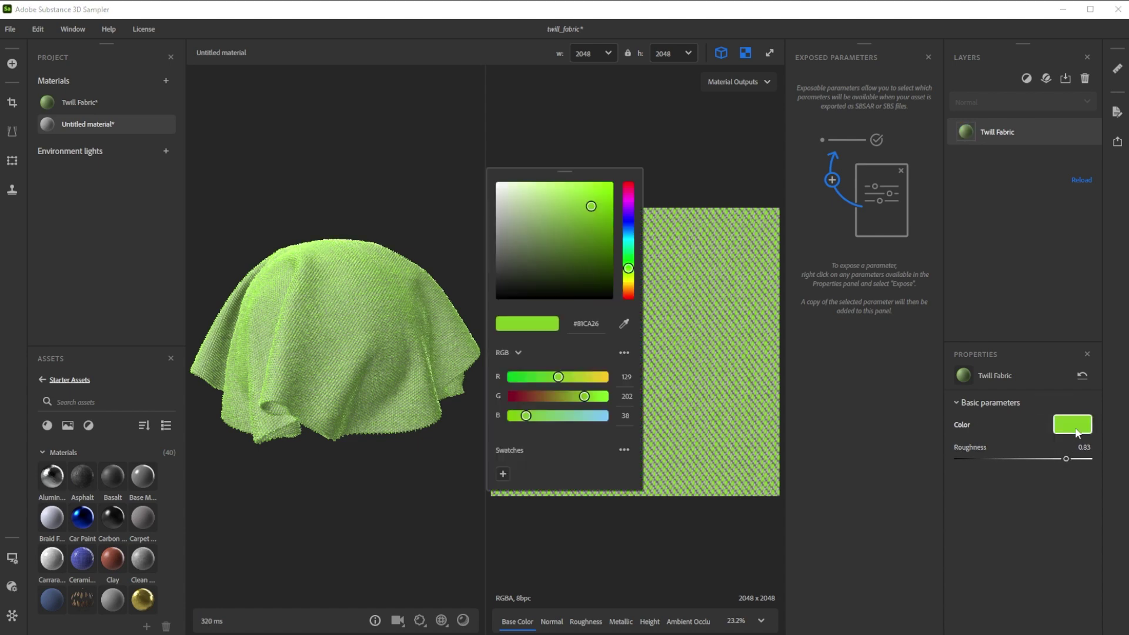
left_click(630, 221)
left_click_drag(629, 224, 629, 240)
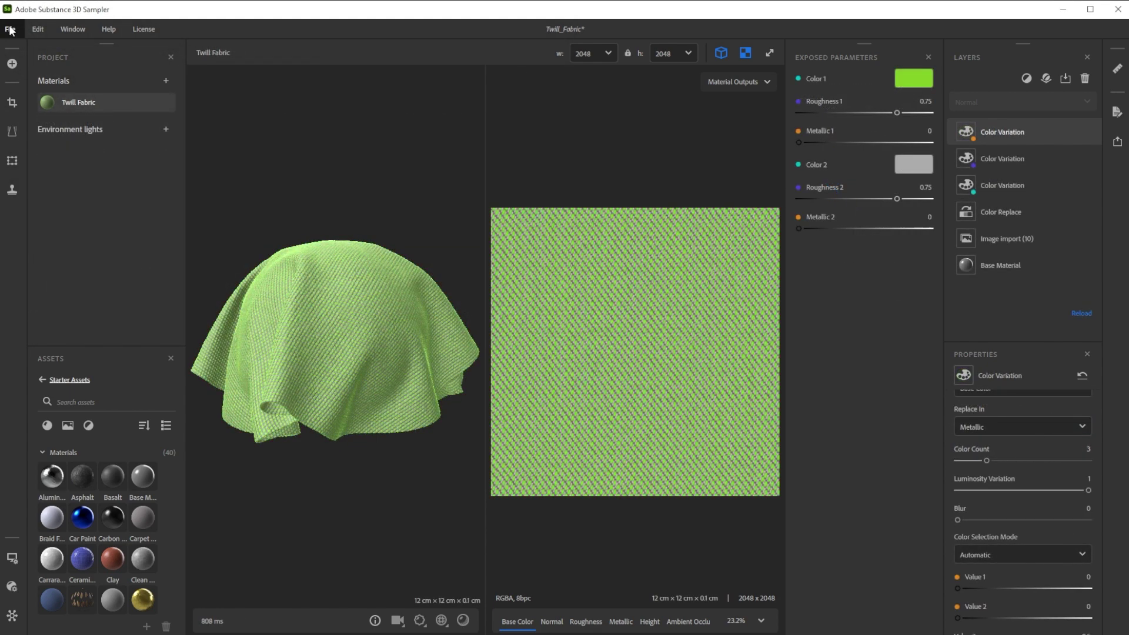
Step: Save the project as Twill_Fabric, replacing the existing file
left_click(10, 29)
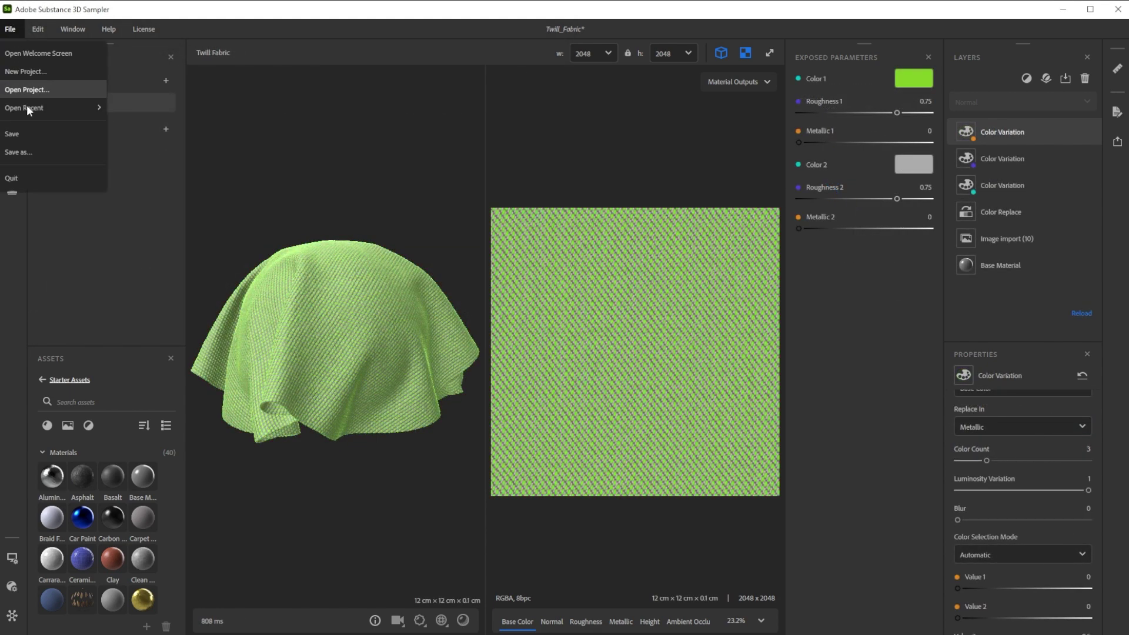
left_click(30, 152)
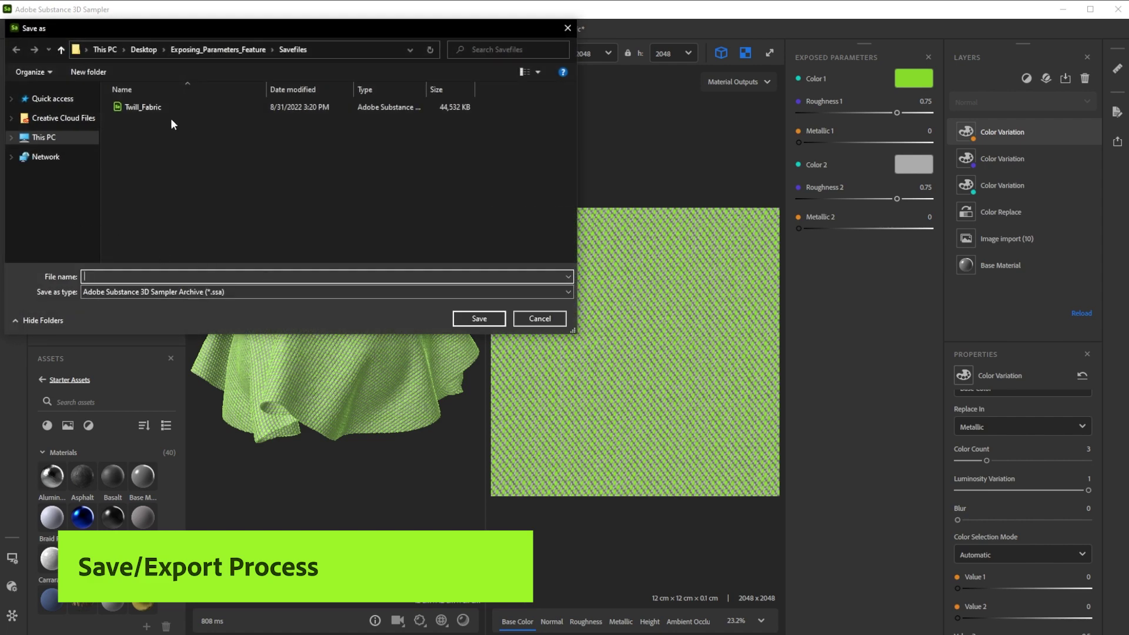
left_click(147, 107)
left_click(479, 318)
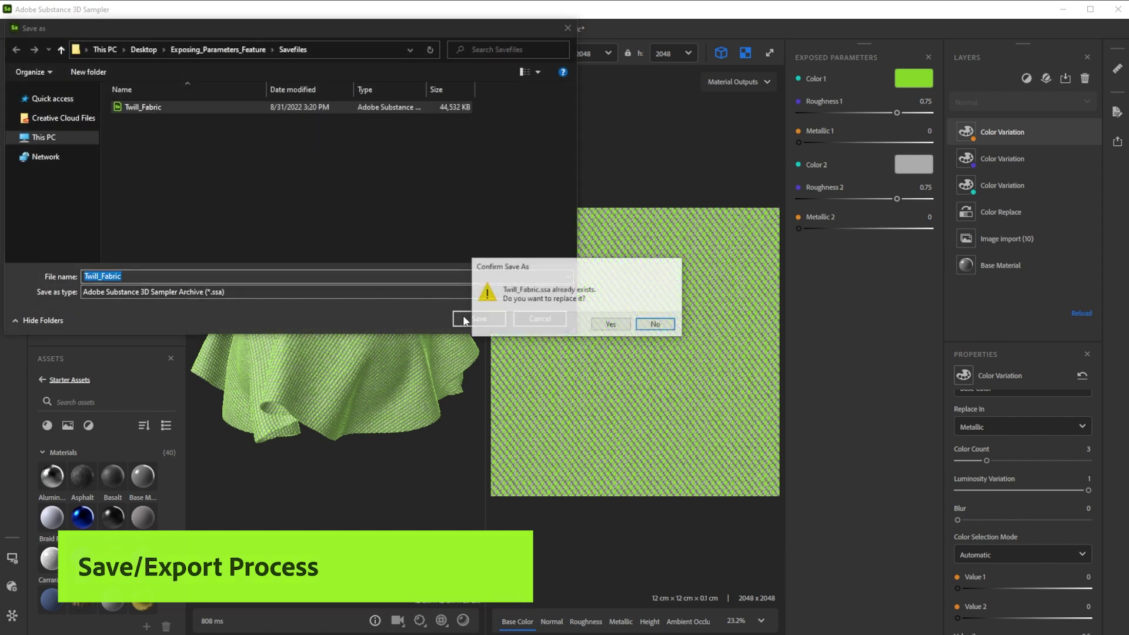
left_click(592, 324)
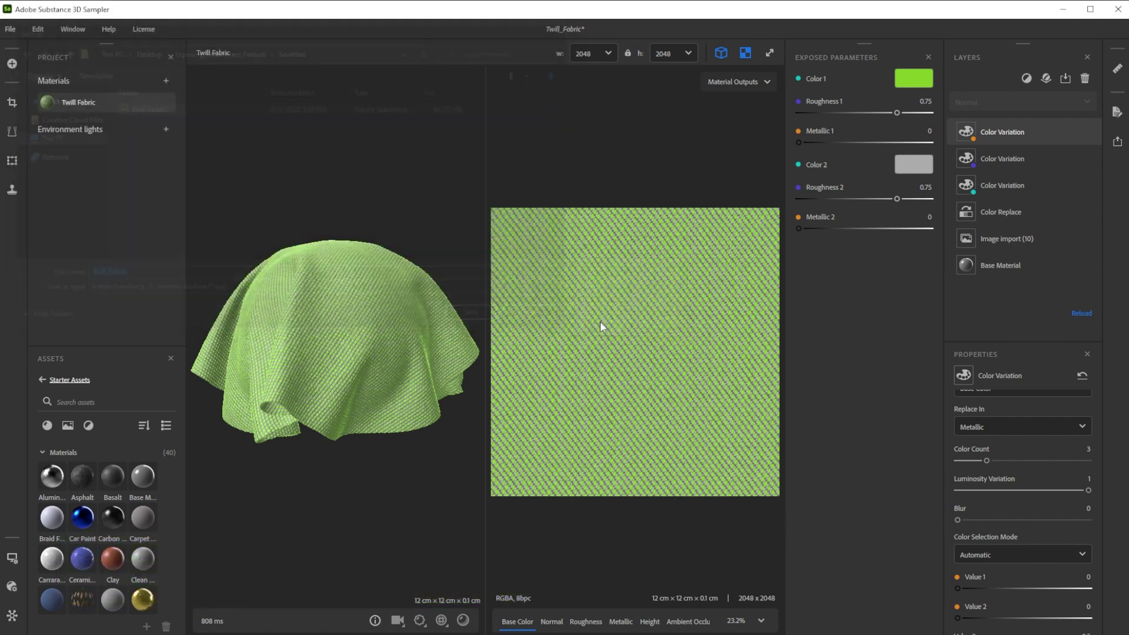
Step: Export the material as an SBSAR file and send it to Substance 3D Painter
left_click(1116, 144)
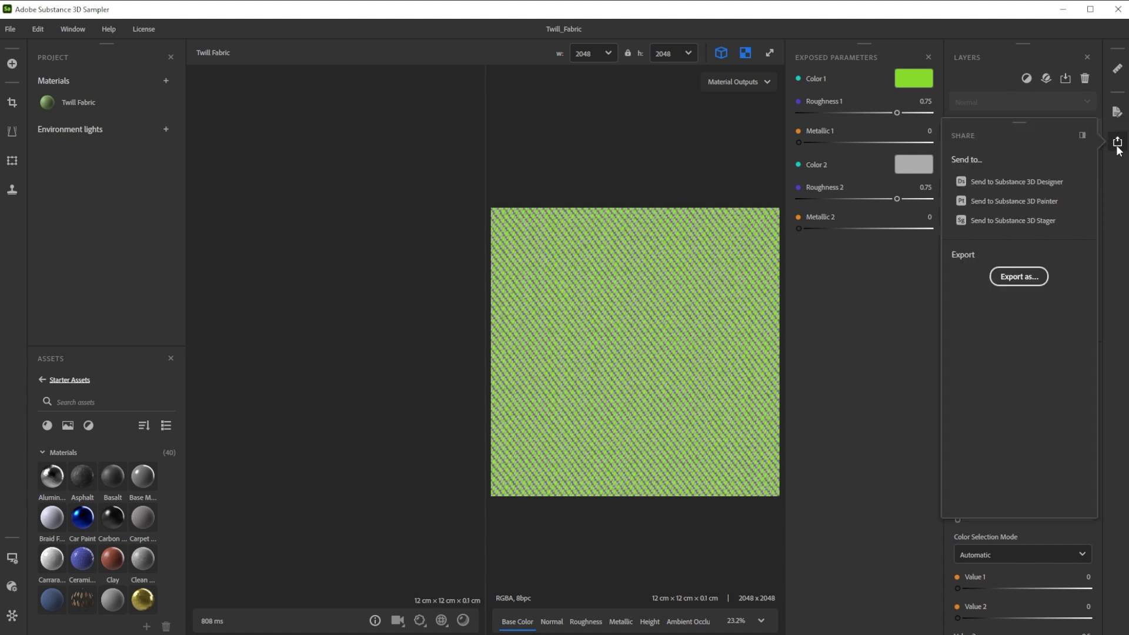
left_click(1018, 276)
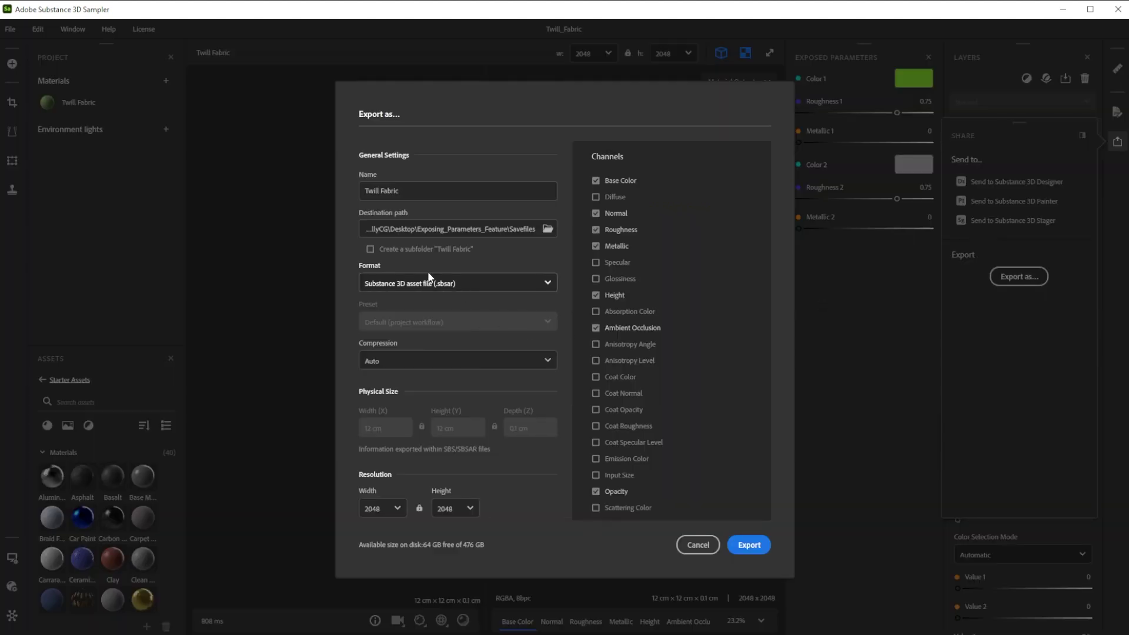
left_click(751, 551)
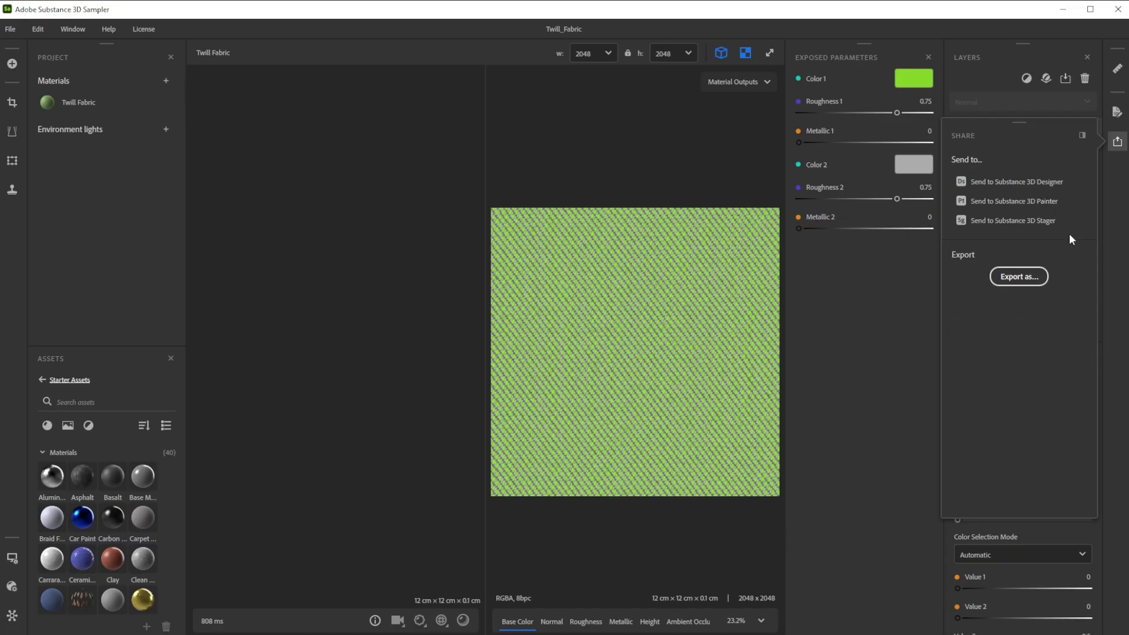
left_click(1029, 202)
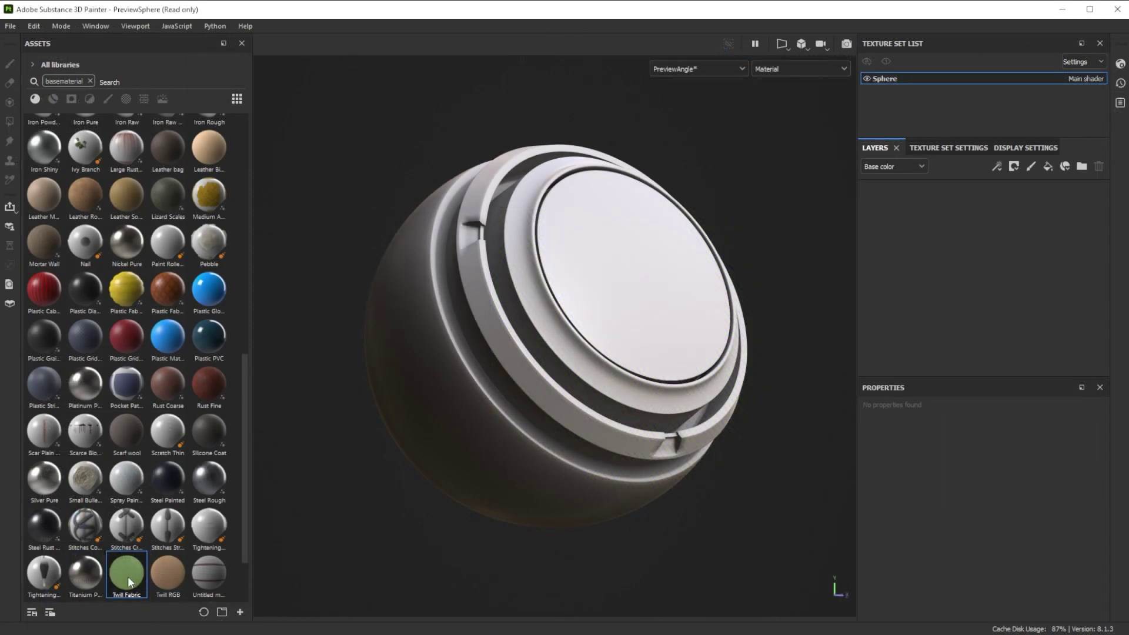
Step: Apply Twill Fabric to the sphere as a fill with tiling 5.74
left_click_drag(130, 581, 575, 353)
left_click_drag(497, 346, 509, 344)
left_click_drag(948, 531, 961, 533)
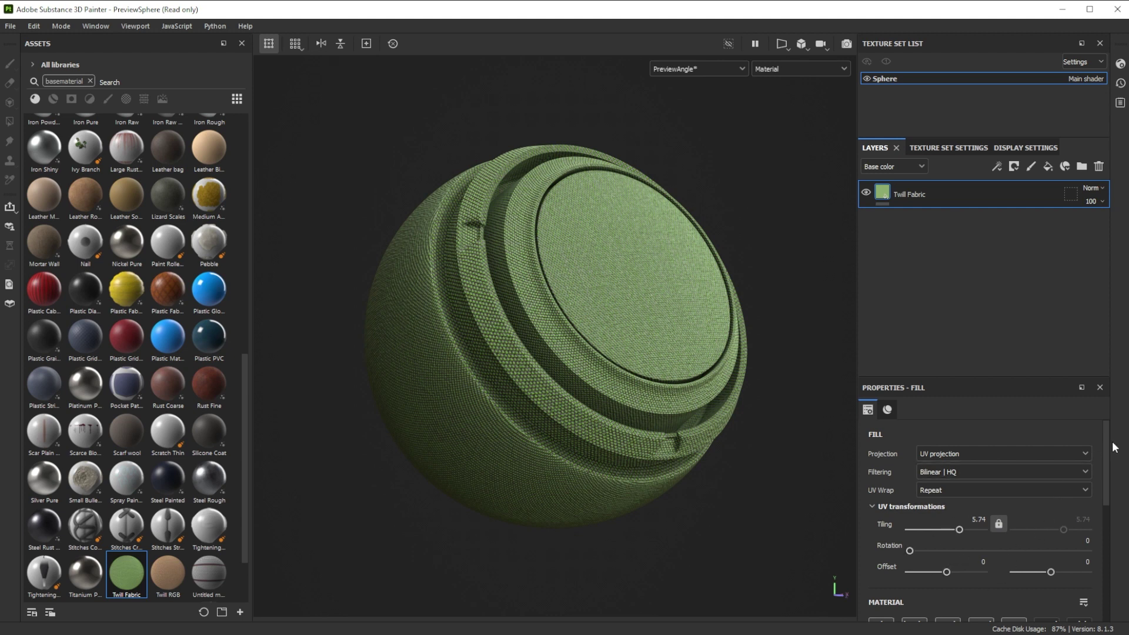
Step: Darken Color 1 to 5F872E and make Color 2 pinkish red
left_click_drag(1105, 442, 1097, 561)
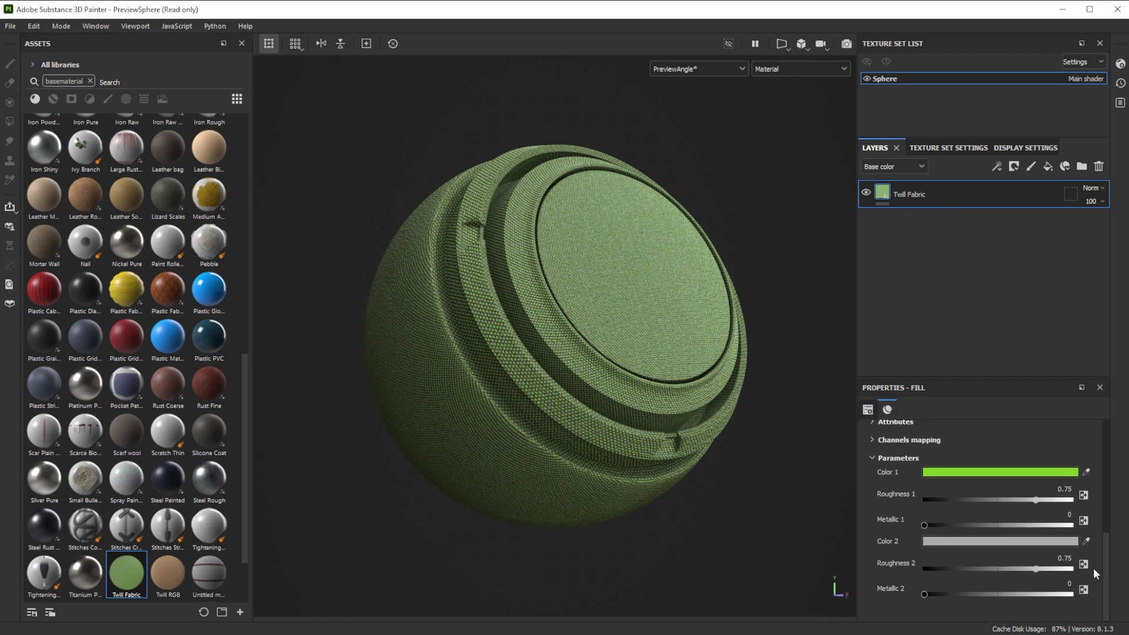
left_click(985, 475)
left_click(1089, 487)
left_click(1085, 500)
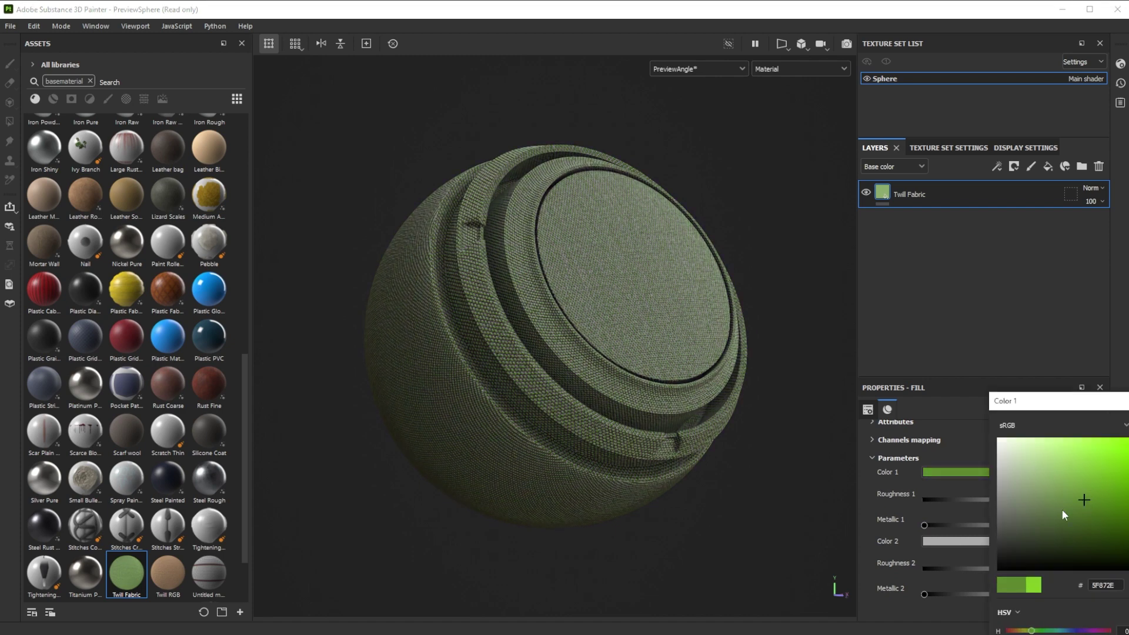
left_click(976, 542)
left_click_drag(1085, 477, 1051, 461)
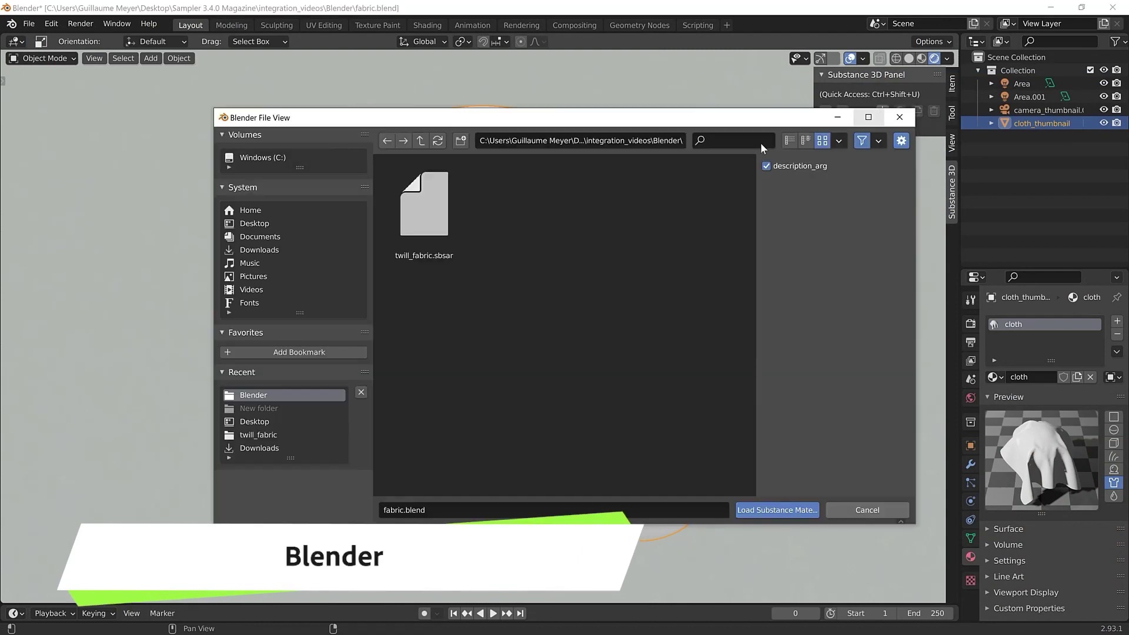
Step: Load twill_fabric.sbsar on the cloth, shift Color 1's shade, and darken Color 2 grey
left_click(451, 208)
double_click(451, 208)
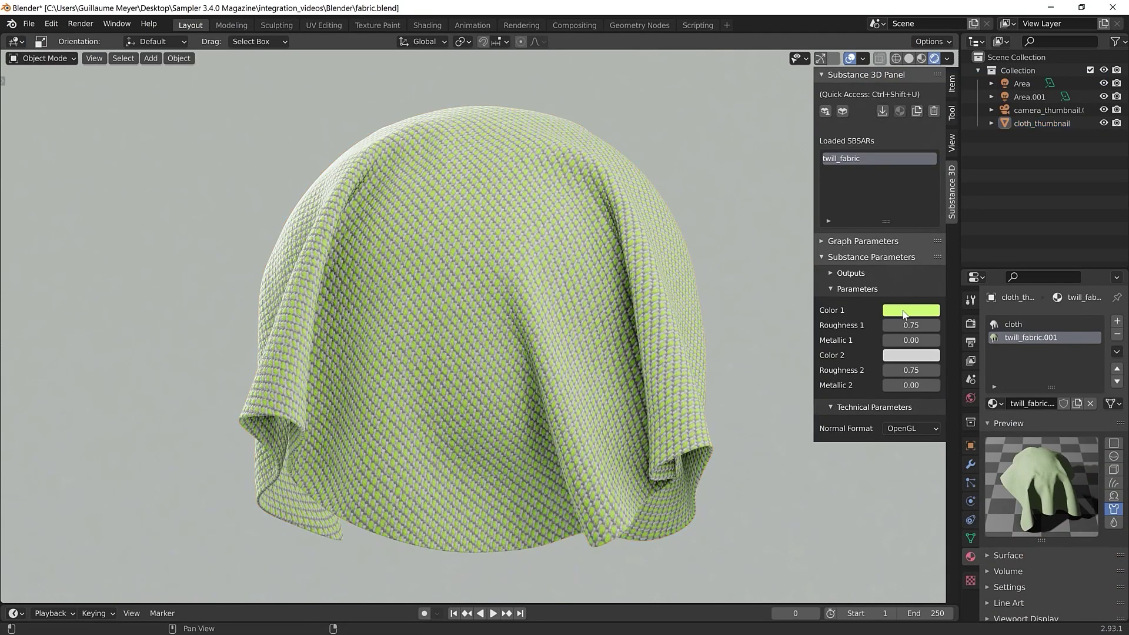
left_click(911, 310)
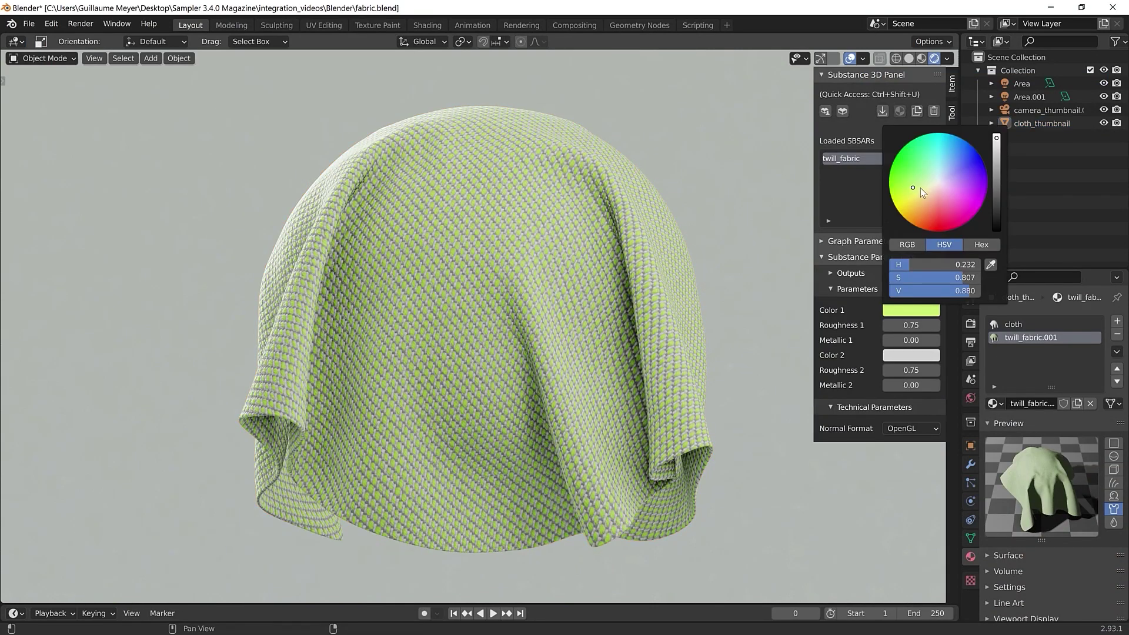
left_click_drag(920, 188, 941, 154)
left_click(911, 356)
left_click_drag(996, 188, 996, 210)
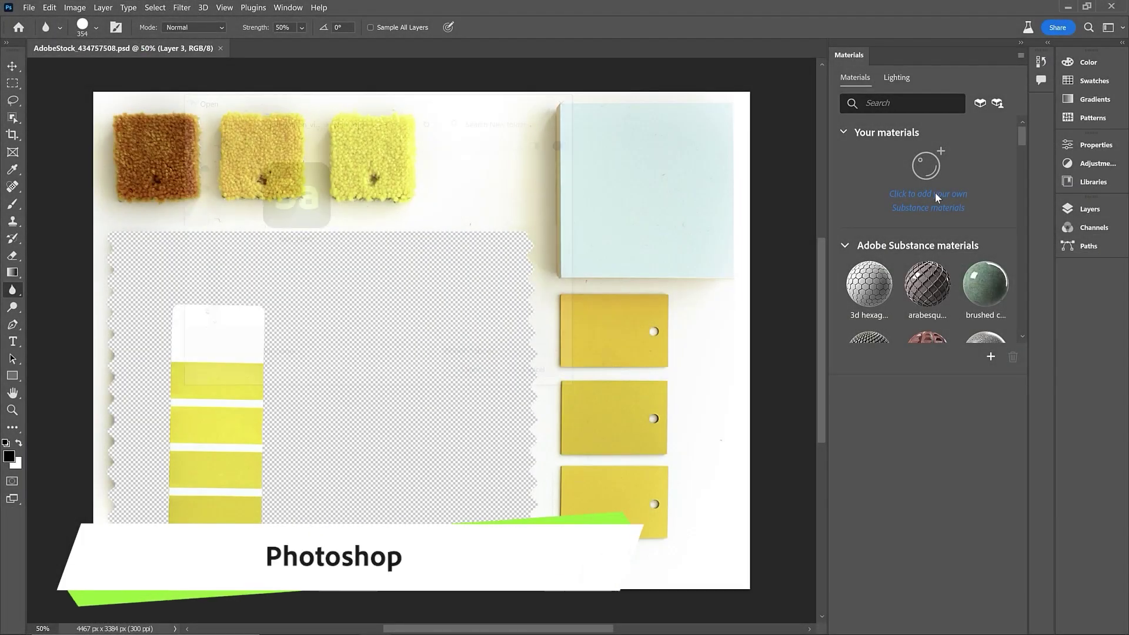
Step: Add twill_fabric as a Substance material, apply it, and eyedrop Color 1 from the pale blue paper
left_click(936, 193)
double_click(294, 197)
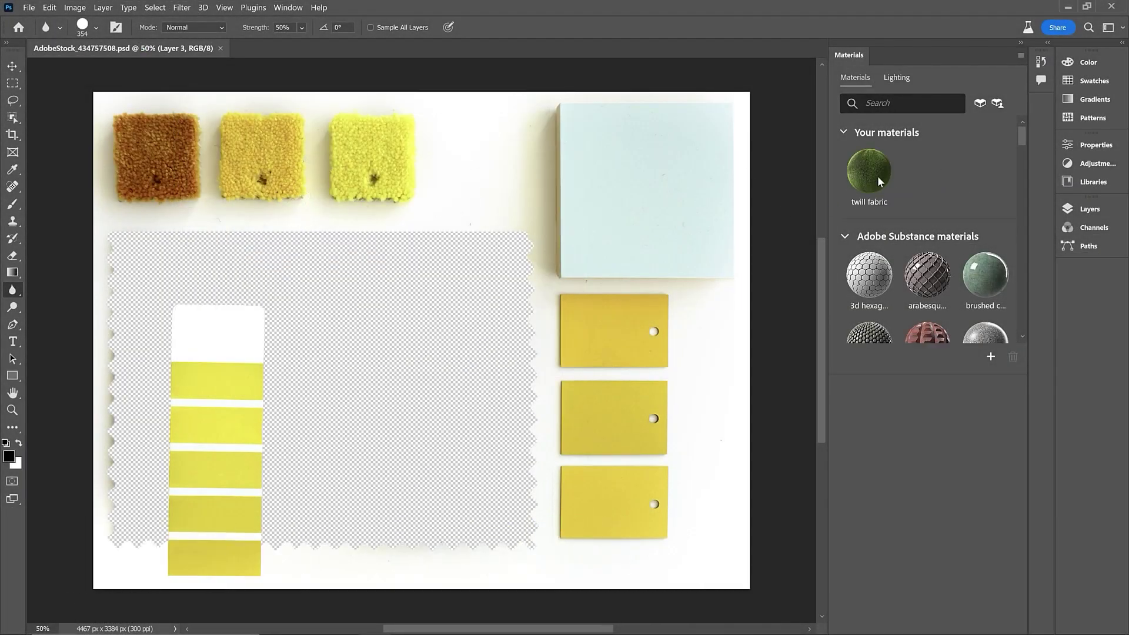
left_click(880, 179)
left_click(995, 479)
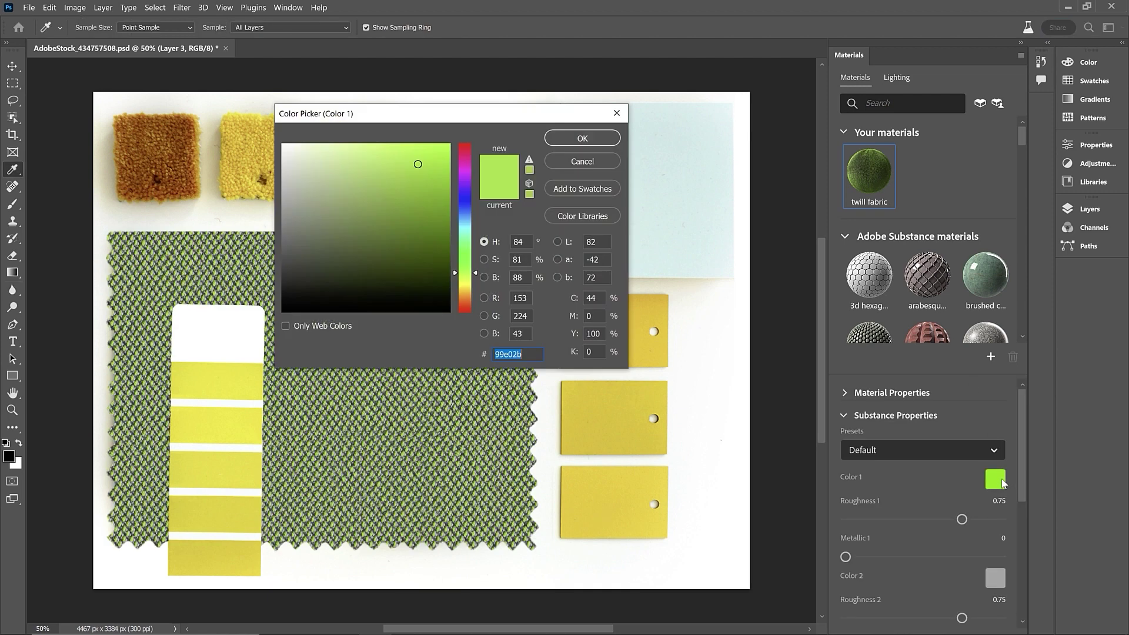
left_click(690, 180)
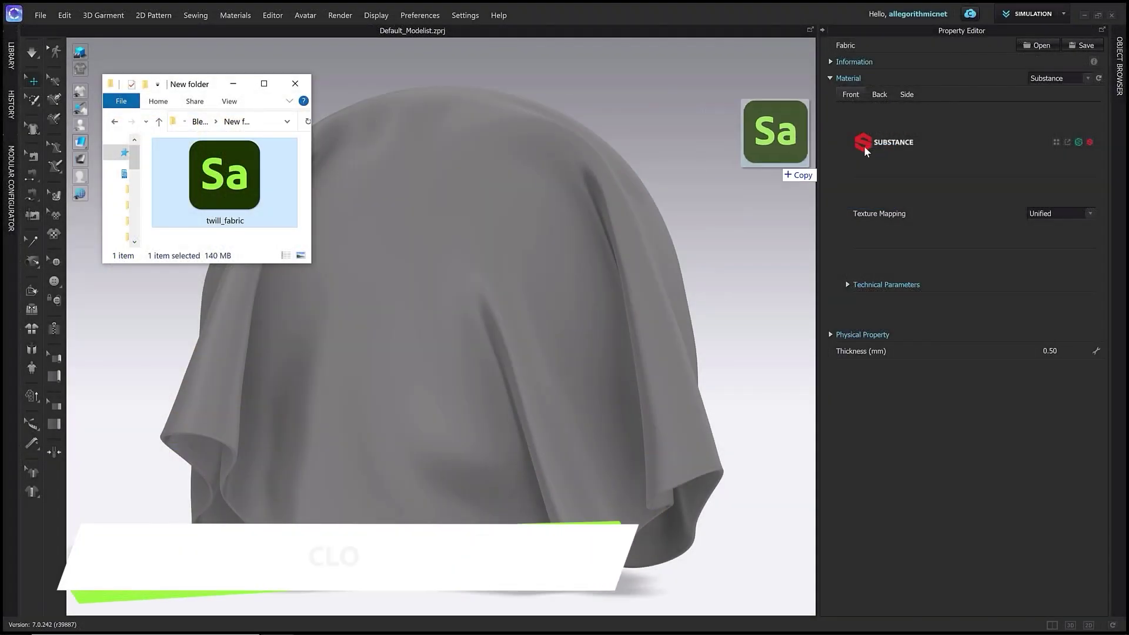
Step: Drag twill_fabric.sbsar into the Property Editor as the draped cloth's material
left_click_drag(779, 165, 885, 148)
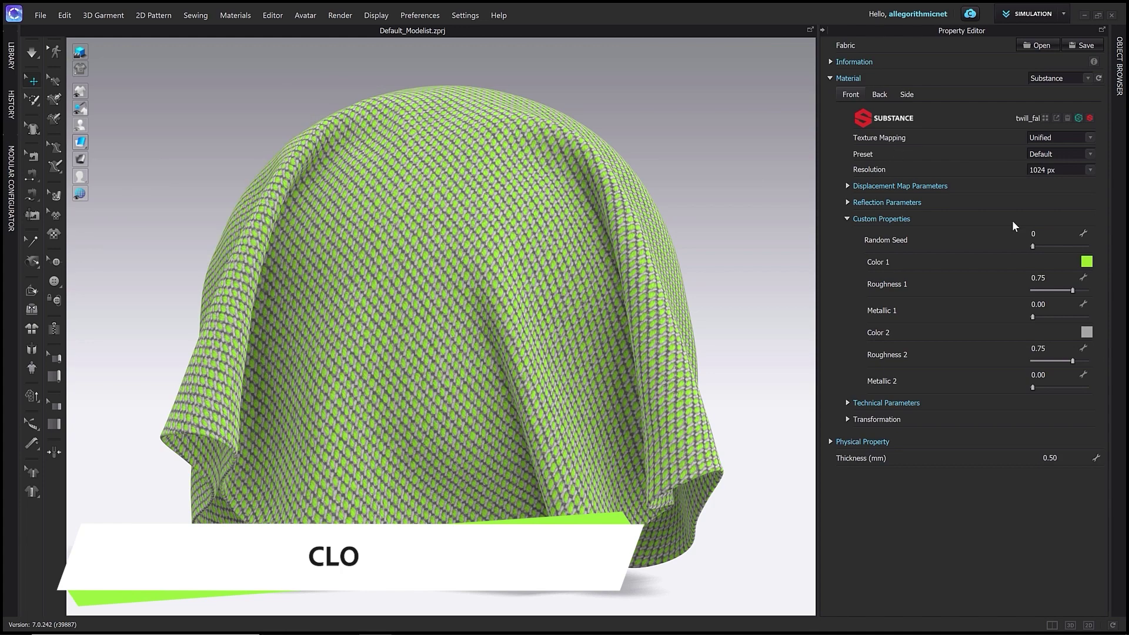